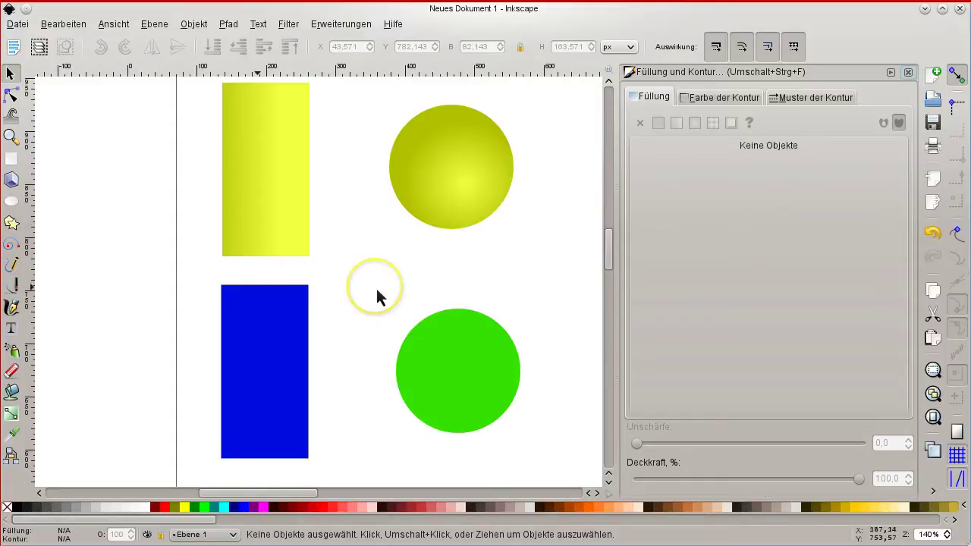
Select the yellow rectangle and show its linearGradient5170 fill after glancing at the stroke settings
click(286, 93)
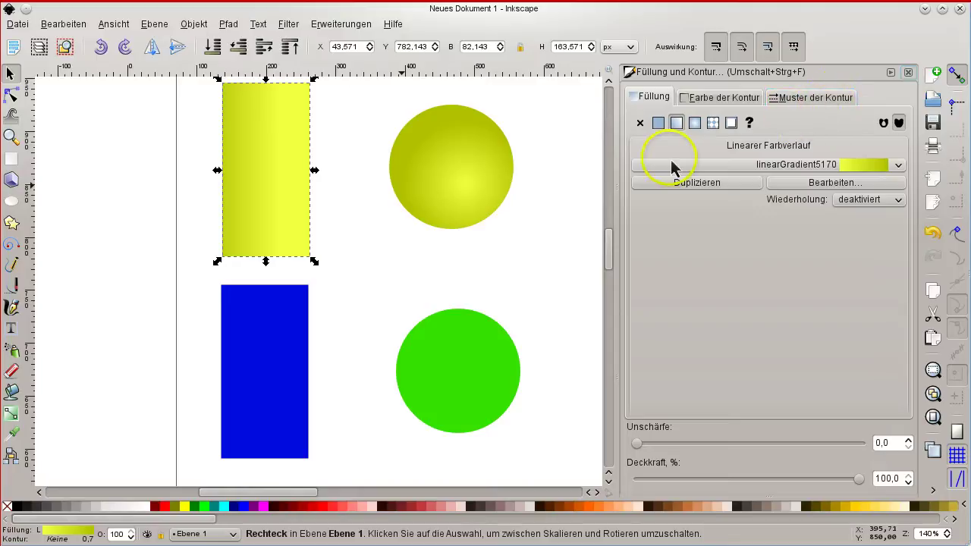
click(689, 97)
click(647, 99)
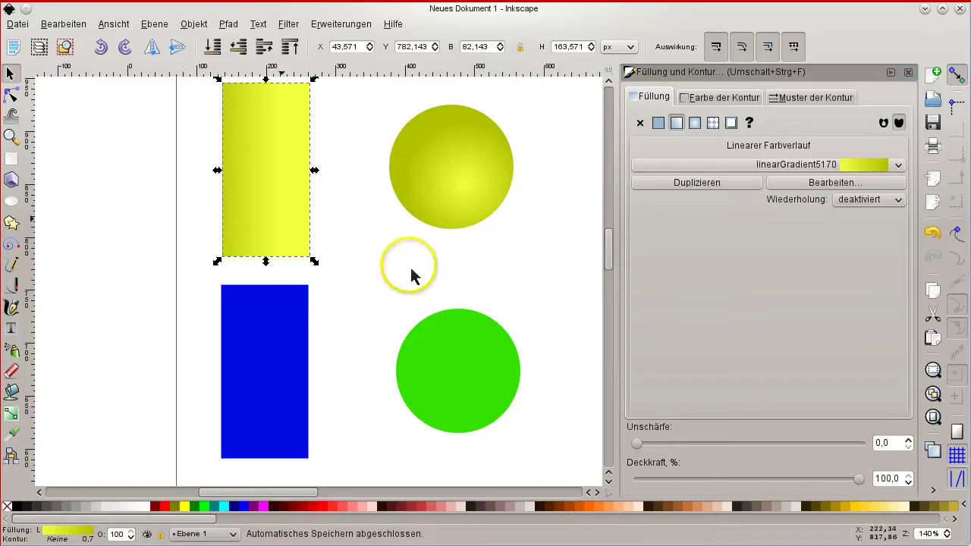
Nudge the green circle slightly left and down, then select the yellow and blue rectangles
click(453, 403)
drag(452, 396, 463, 395)
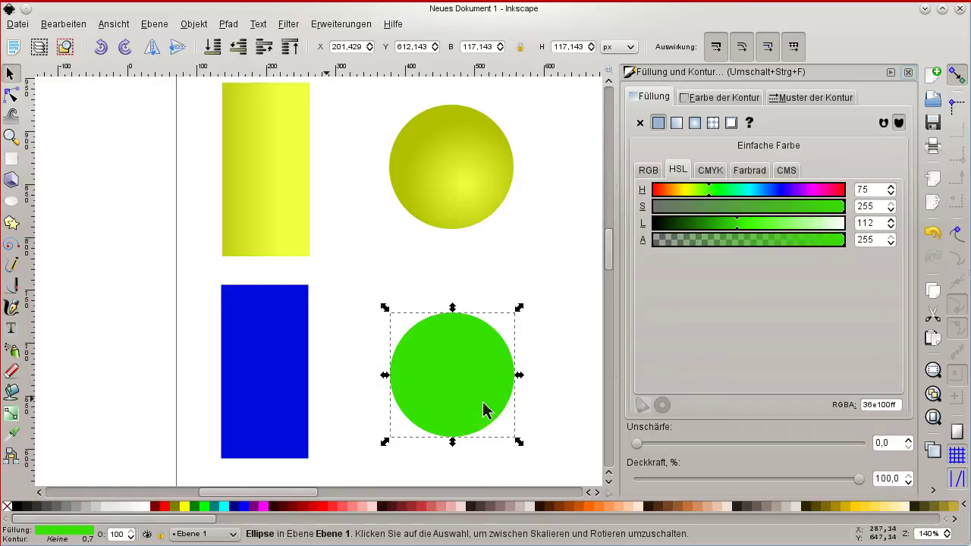
click(265, 184)
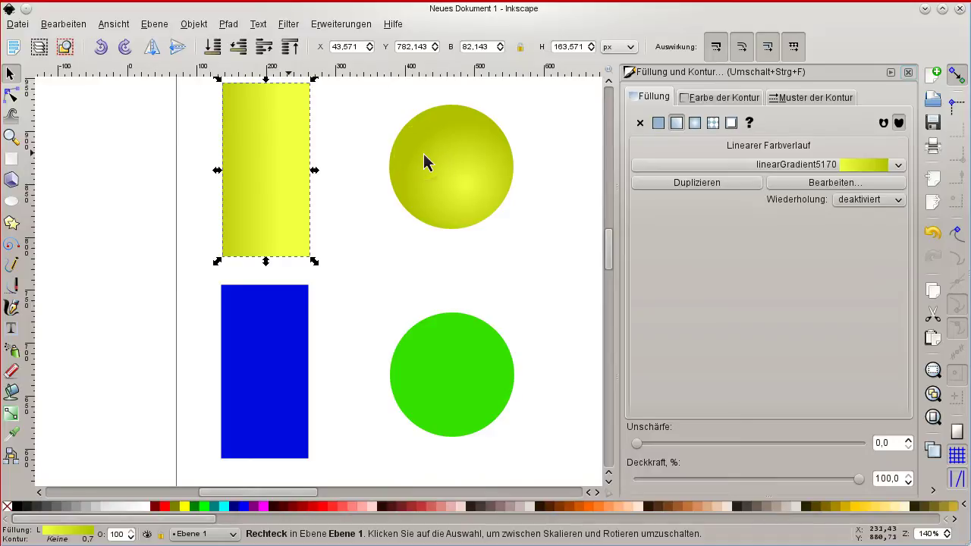
click(278, 382)
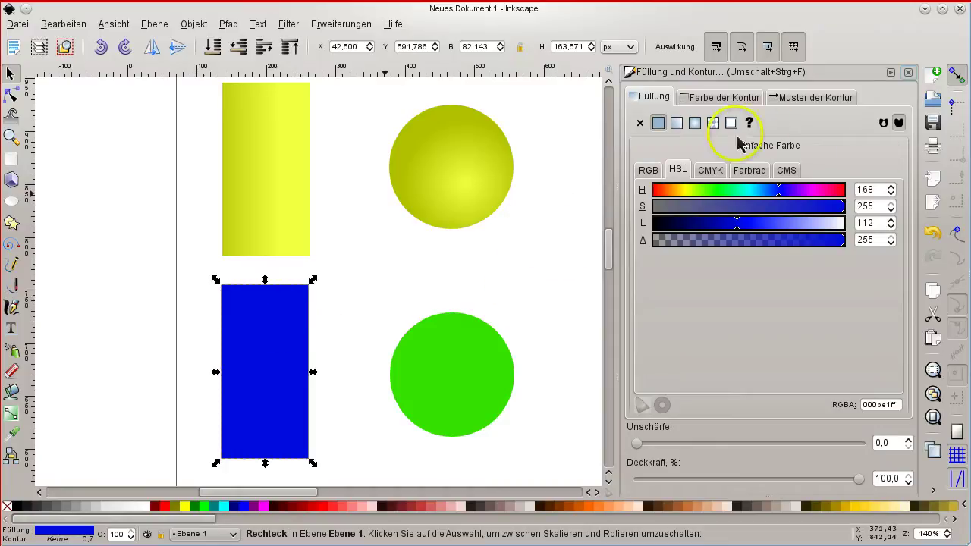
Fill the blue rectangle with linear gradient linearGradient5655, fading from blue to transparent
click(677, 124)
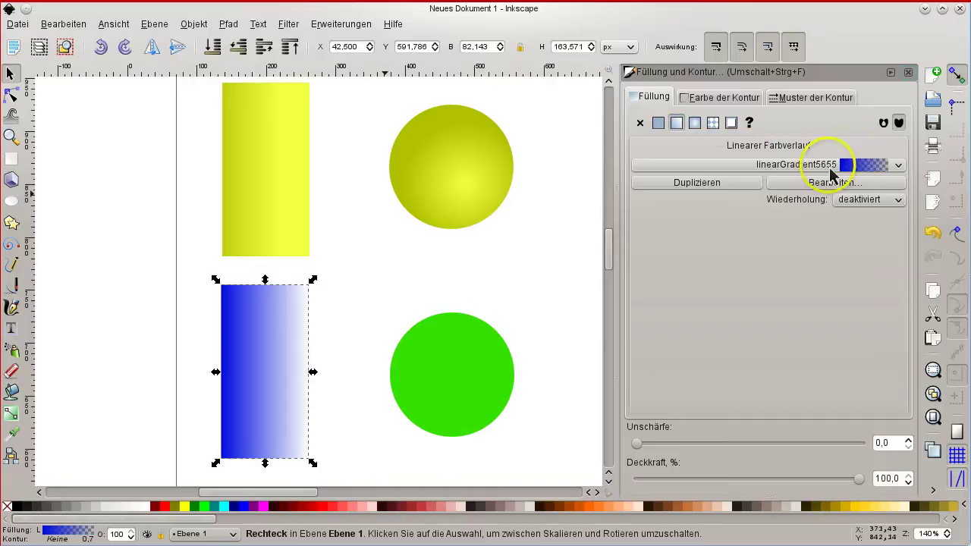
click(820, 168)
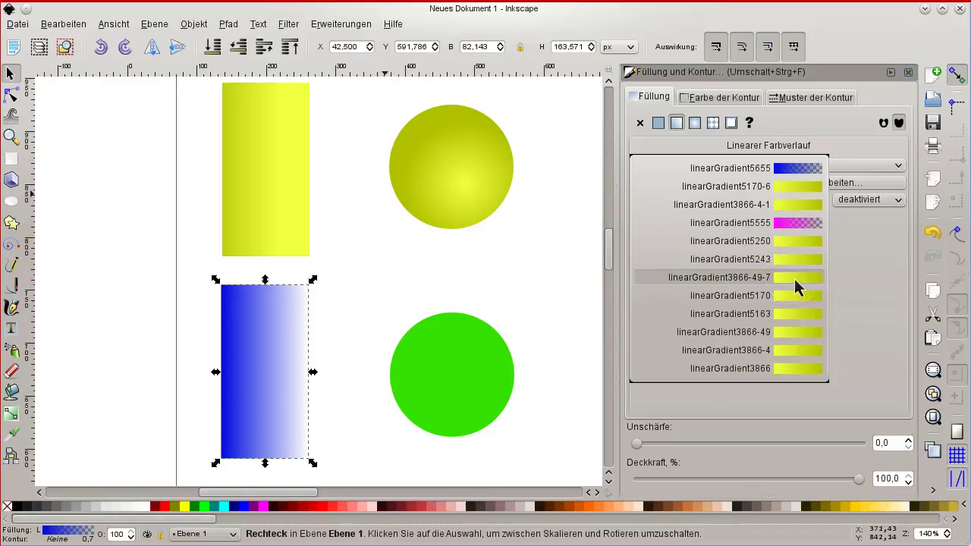
click(767, 168)
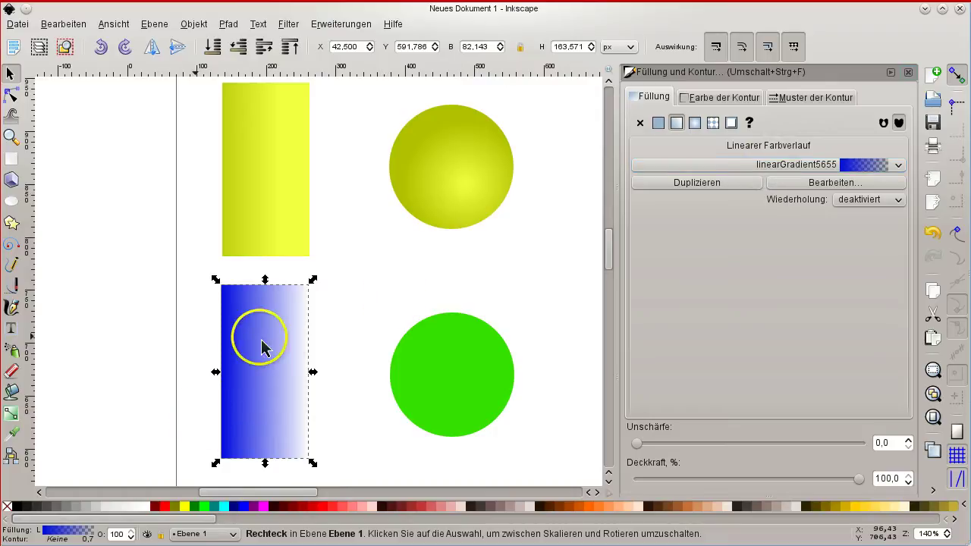
Open the gradient editor for linearGradient5655
click(827, 190)
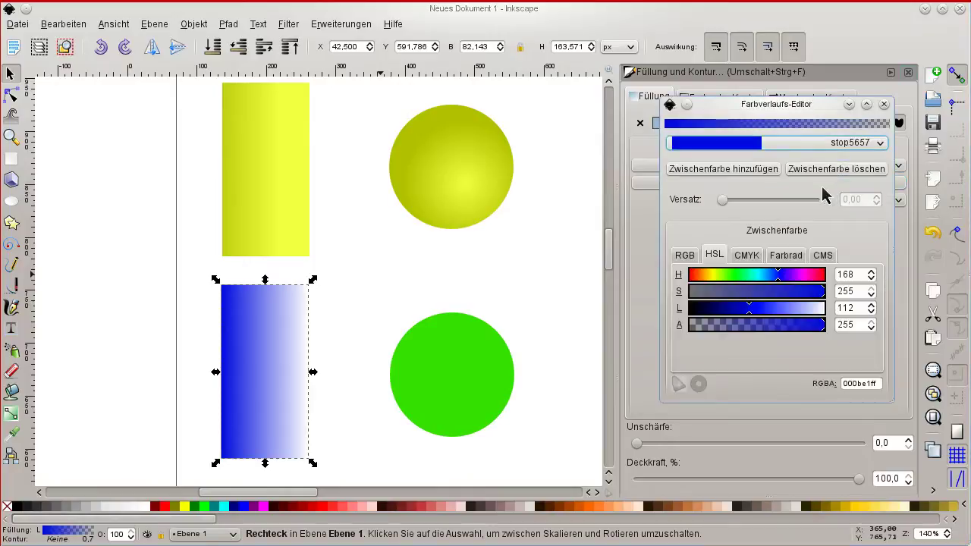
click(823, 173)
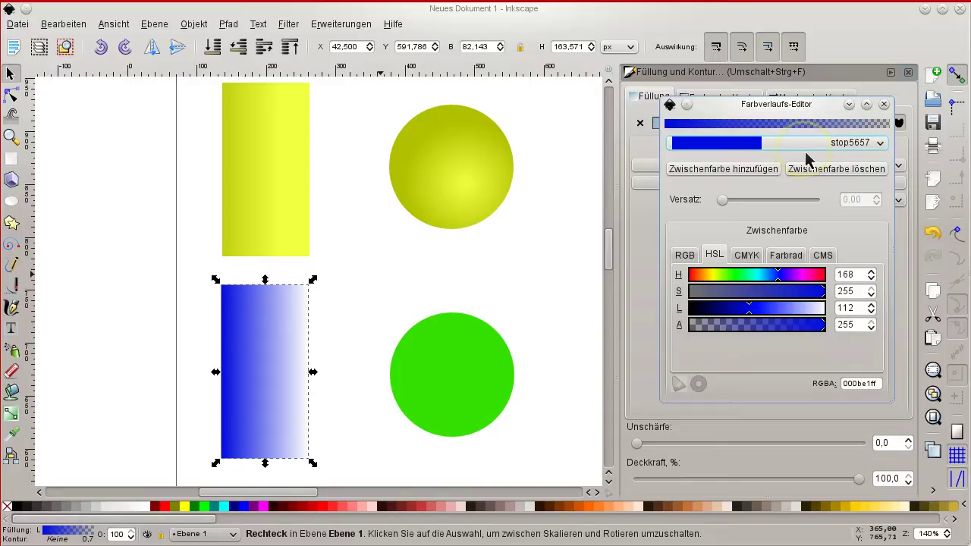
click(786, 127)
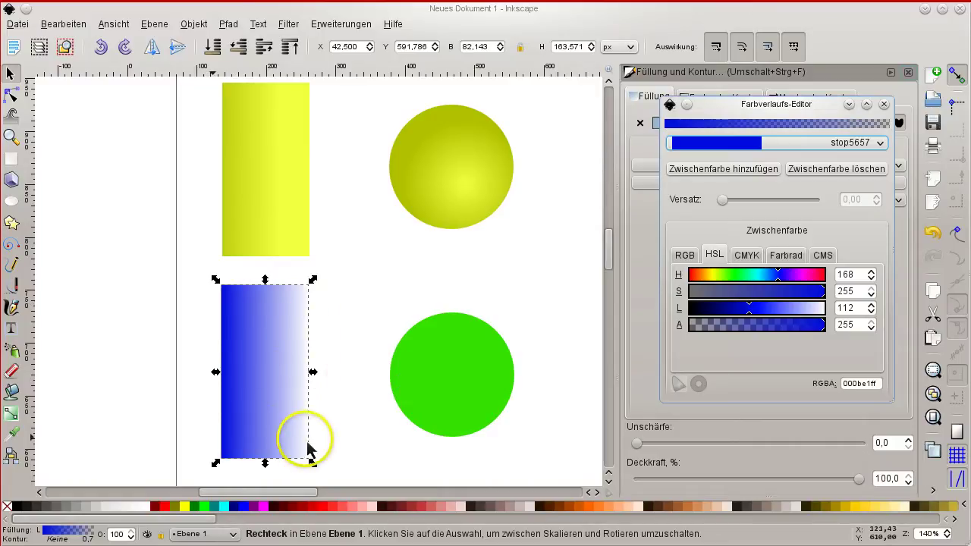
Recolour the first stop, stop5657, to red-orange e13d00ff
click(795, 150)
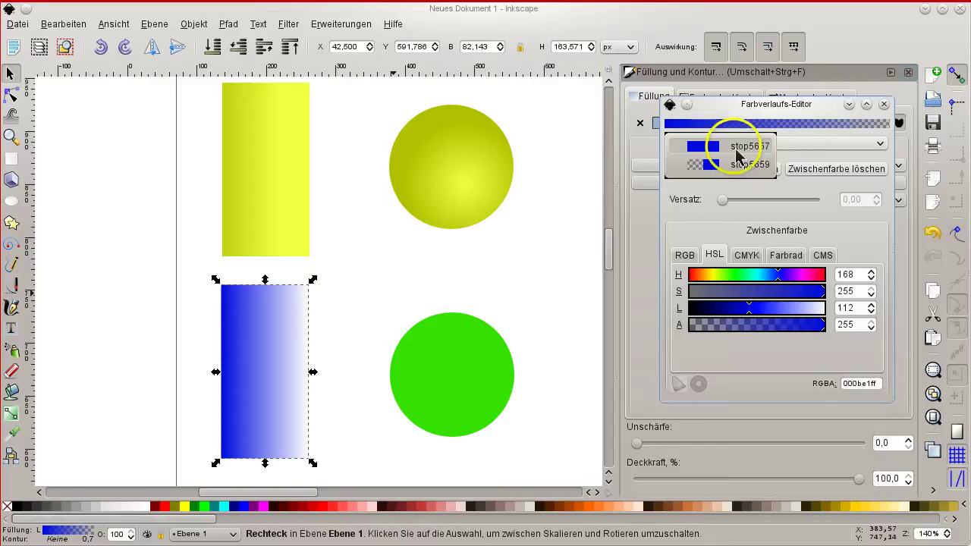
click(736, 148)
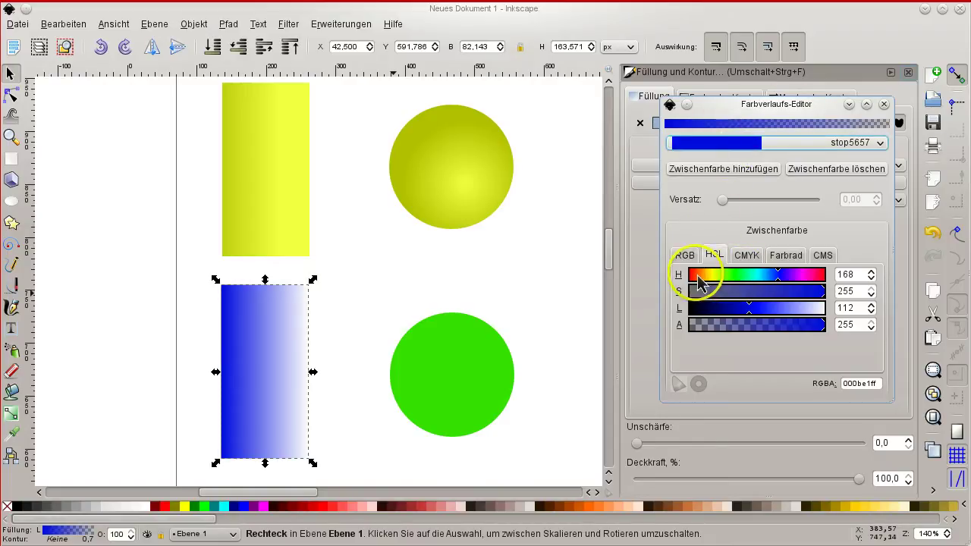
click(699, 278)
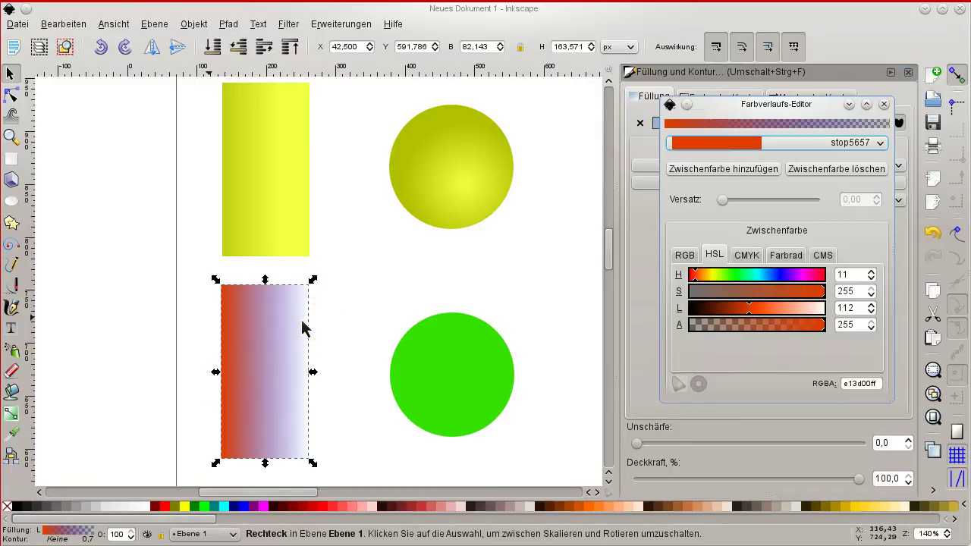
Make the second stop, stop5659, fully opaque green 00e114ff and select its RGBA code
click(782, 146)
click(750, 165)
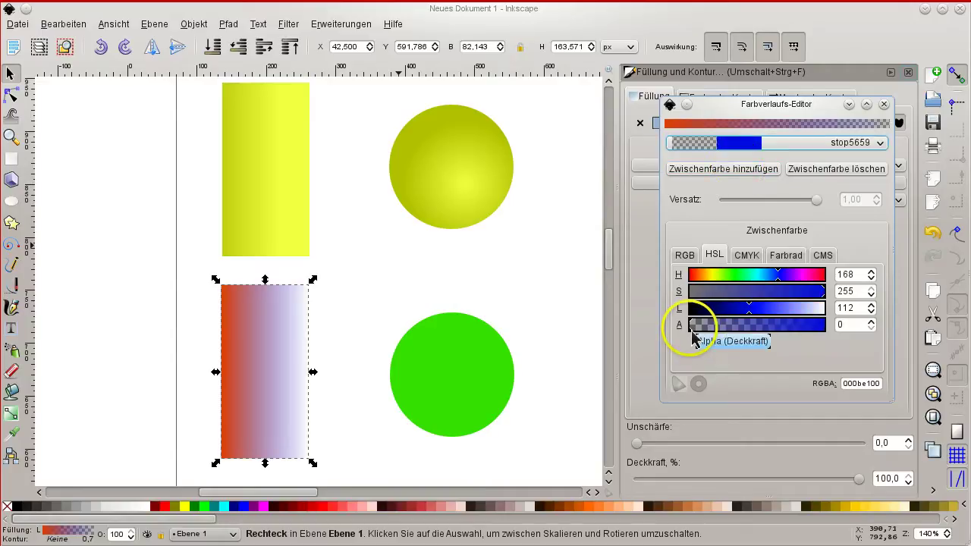
drag(692, 325, 853, 345)
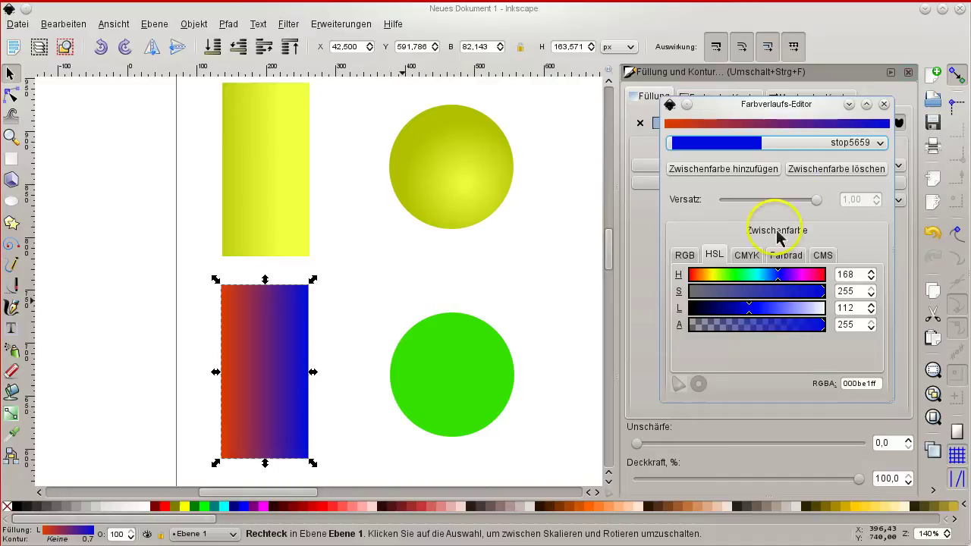
click(737, 275)
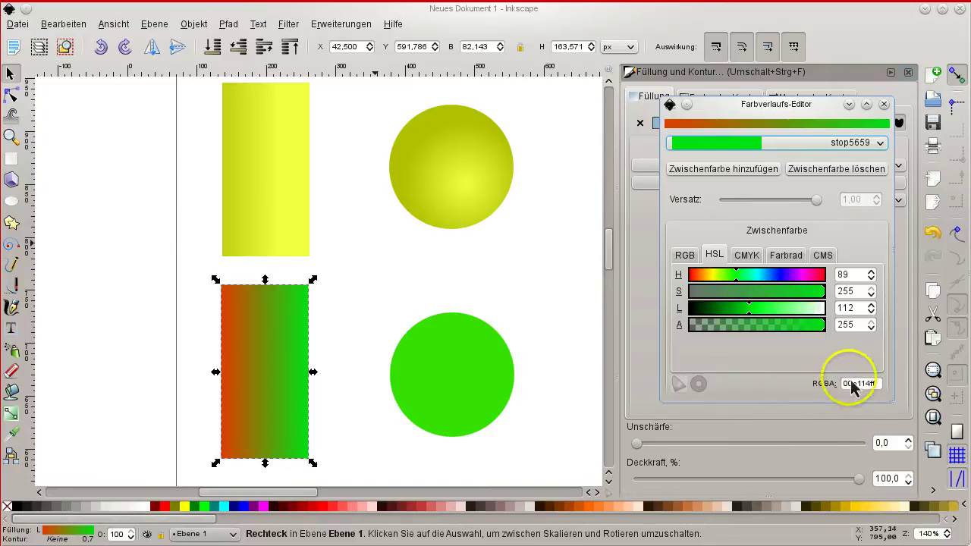
drag(856, 384, 865, 385)
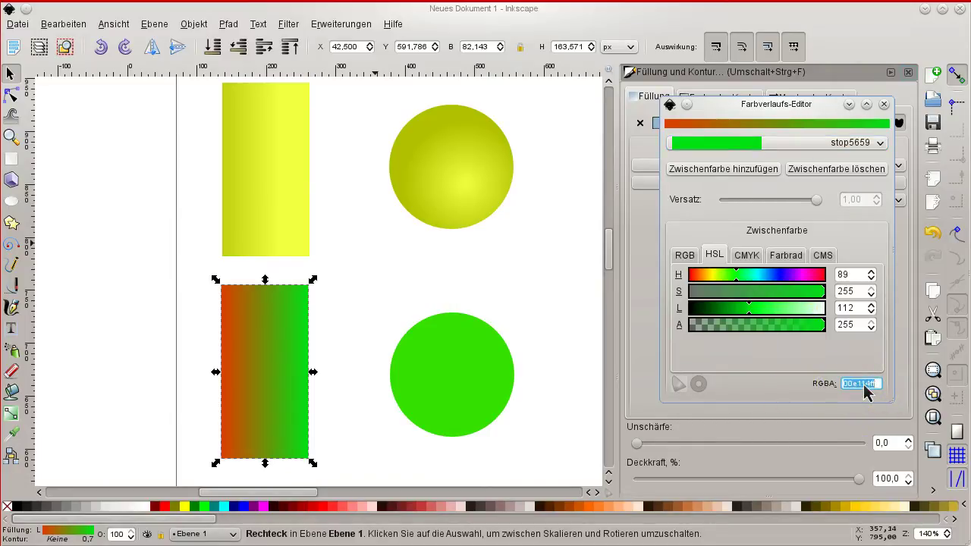
Set the first stop, stop5657, to green 00e114ff
click(784, 145)
click(748, 128)
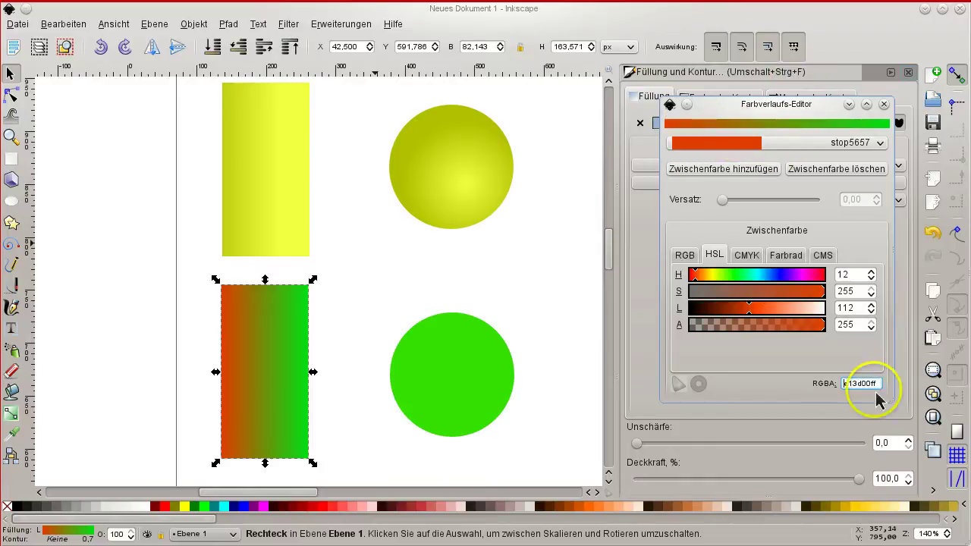
text(00e114ff)
key(Return)
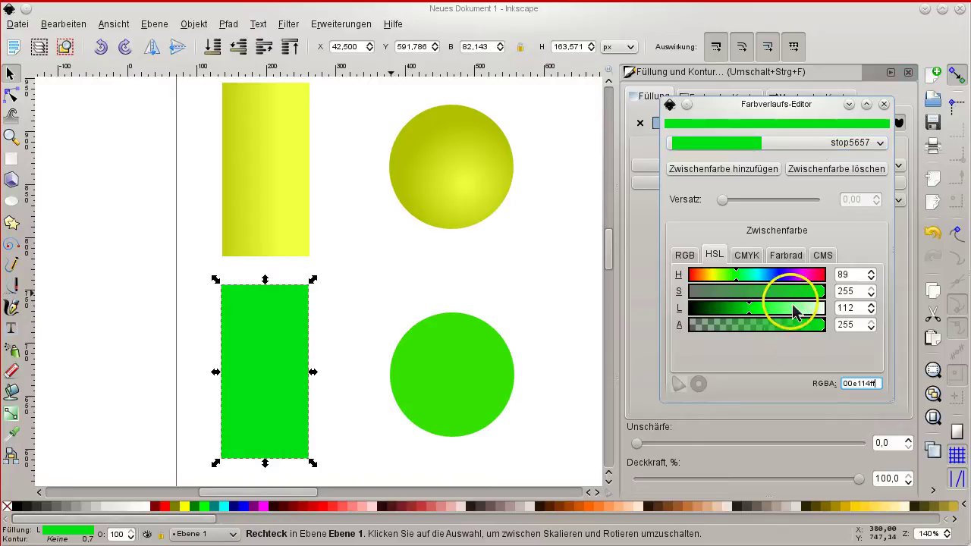
Lighten the second stop, stop5659, to pale green c0ffc6ff
click(761, 143)
click(747, 164)
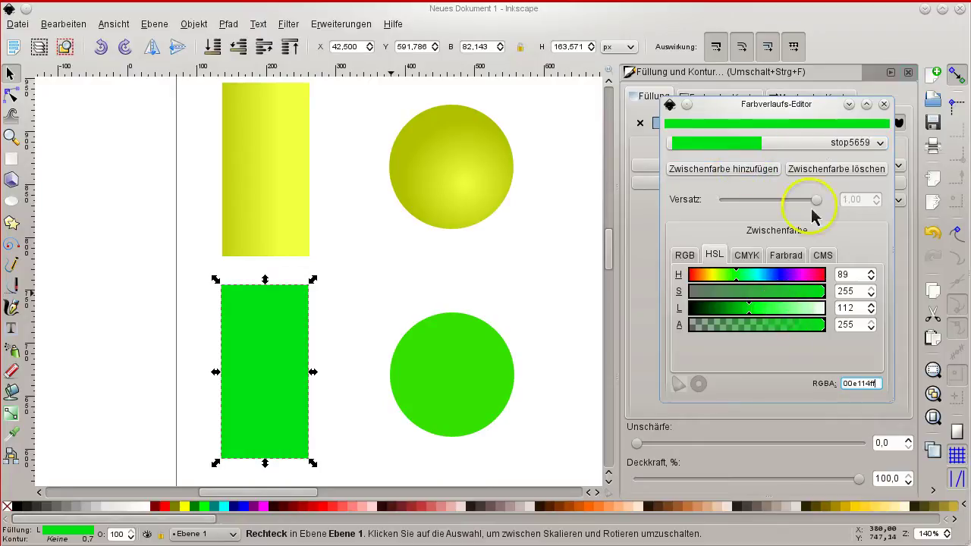
click(788, 308)
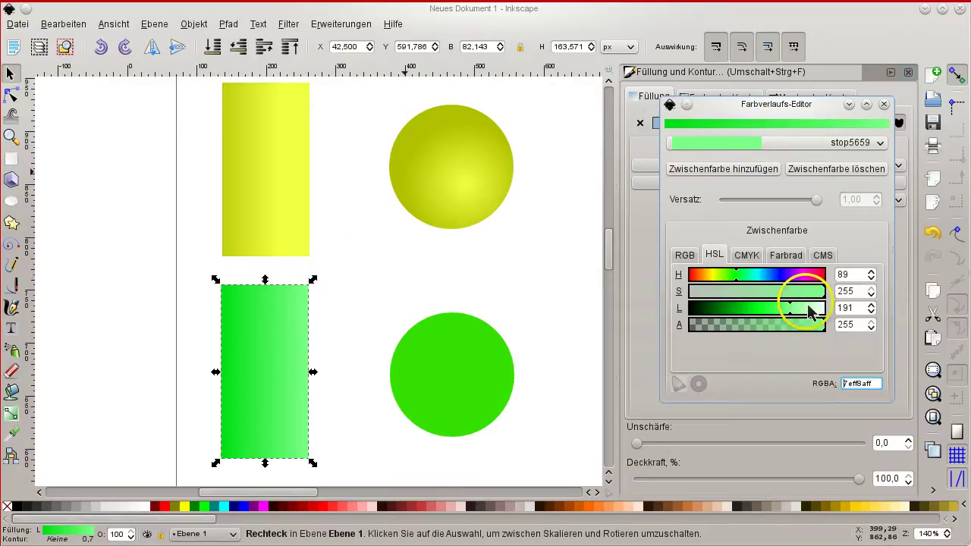
click(810, 309)
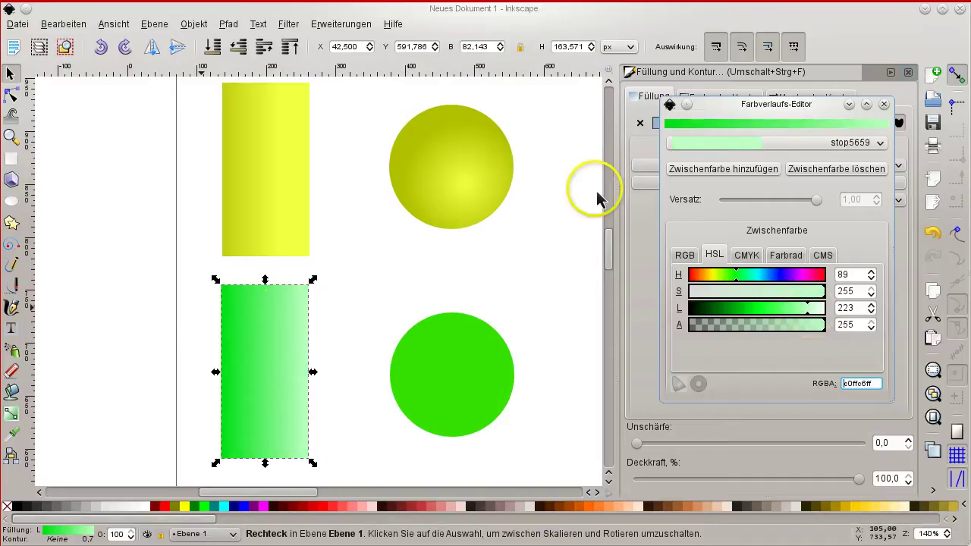
Give the green circle a radial gradient fill and open its gradient in the editor
click(884, 104)
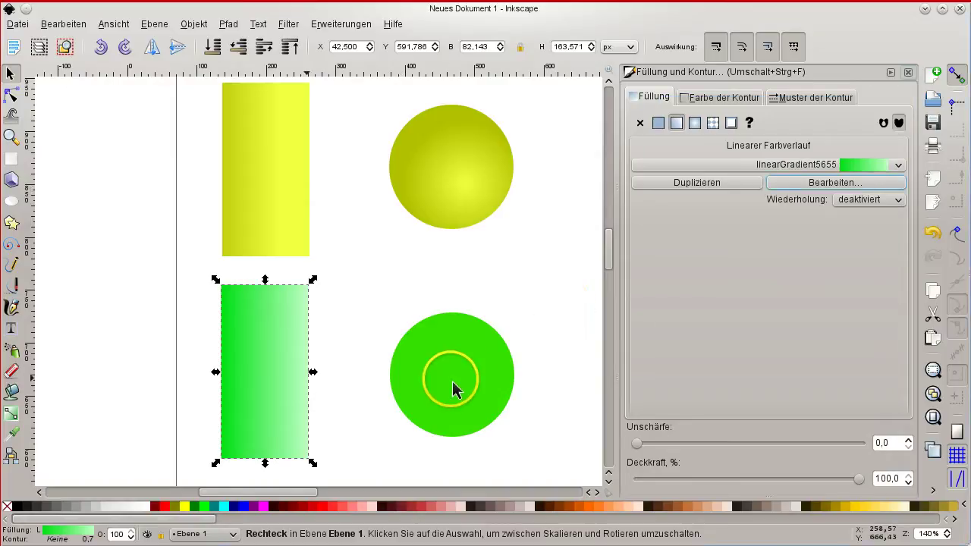
click(450, 390)
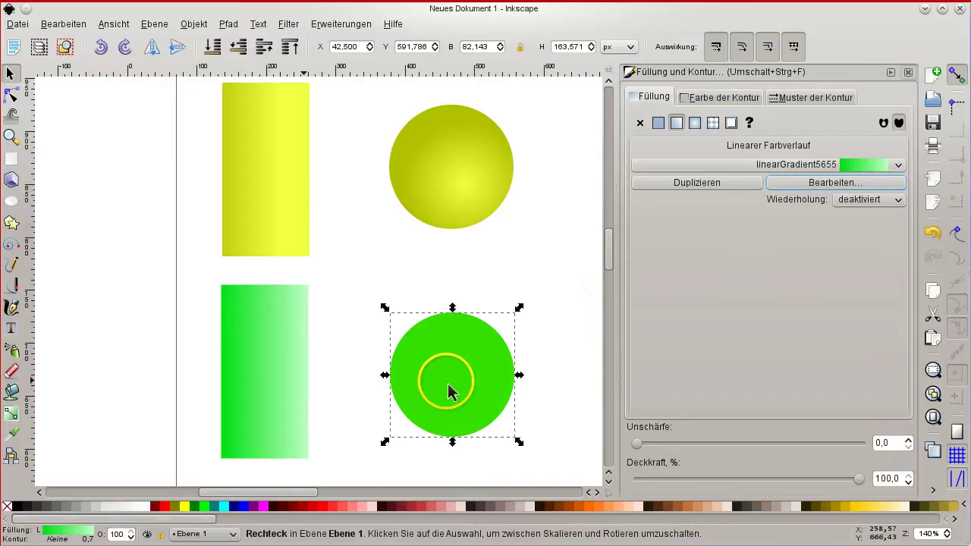
click(702, 125)
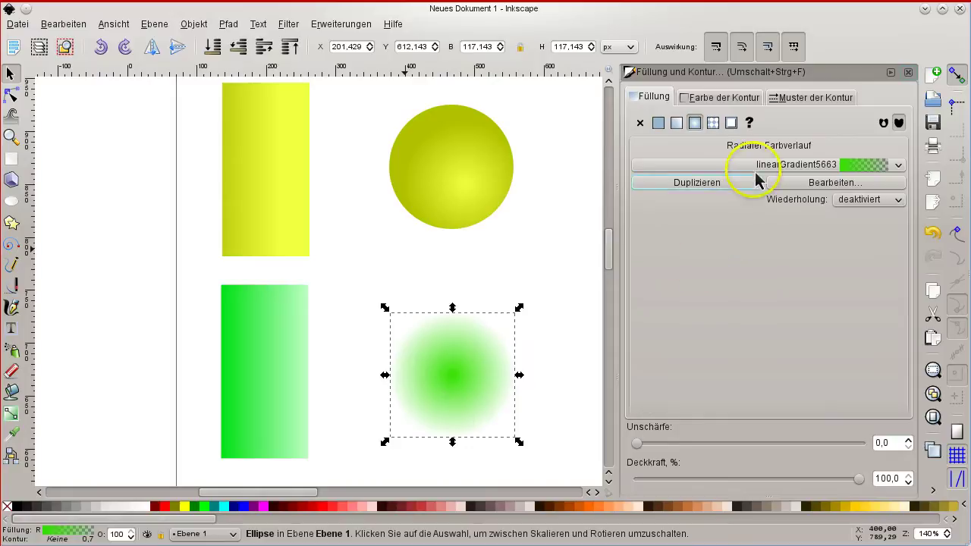
click(793, 183)
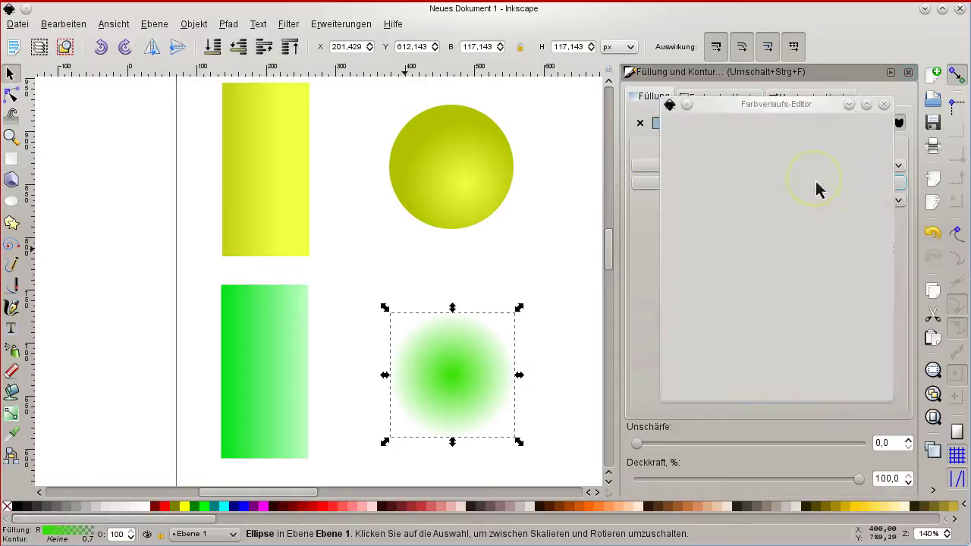
Make the circle's outer stop, stop5667, opaque dark green 165c00ff
click(759, 151)
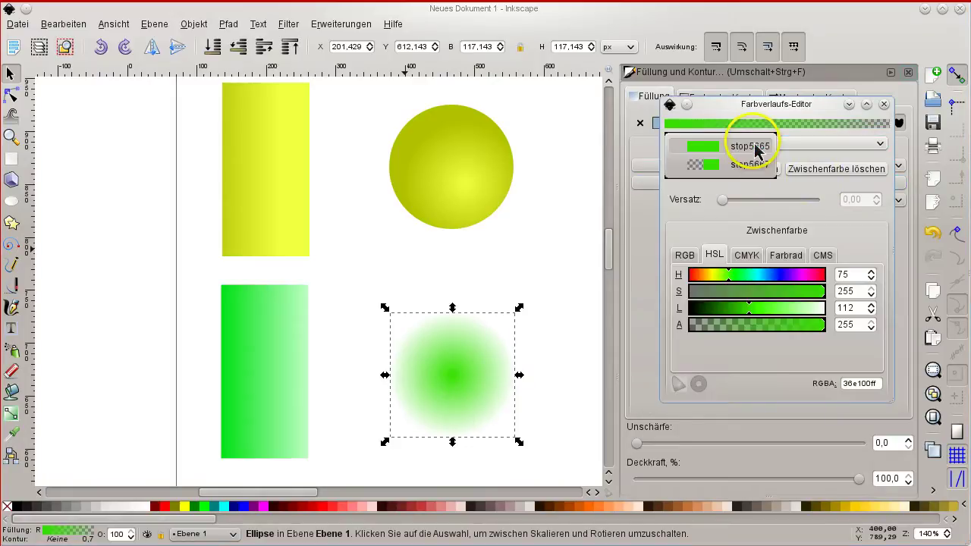
click(744, 163)
click(762, 324)
drag(762, 315, 715, 313)
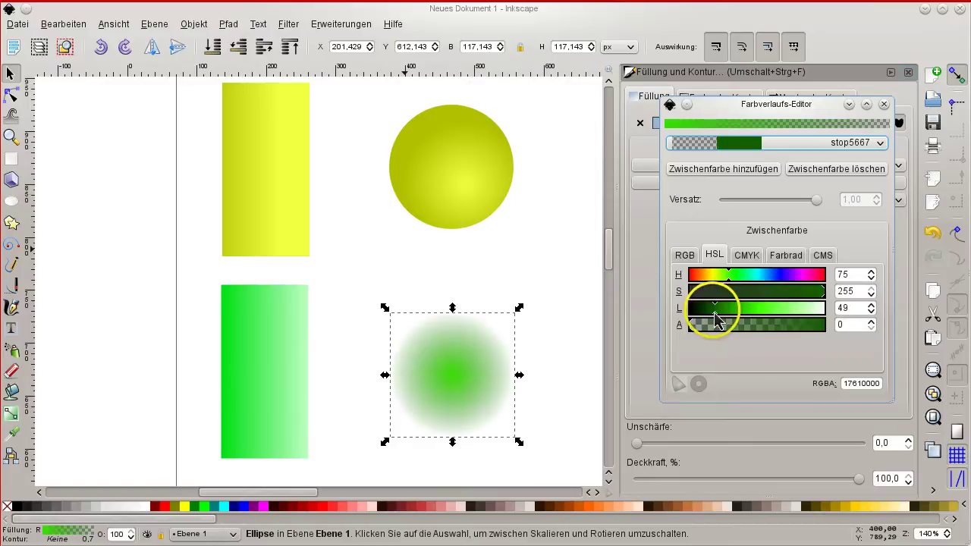
click(869, 329)
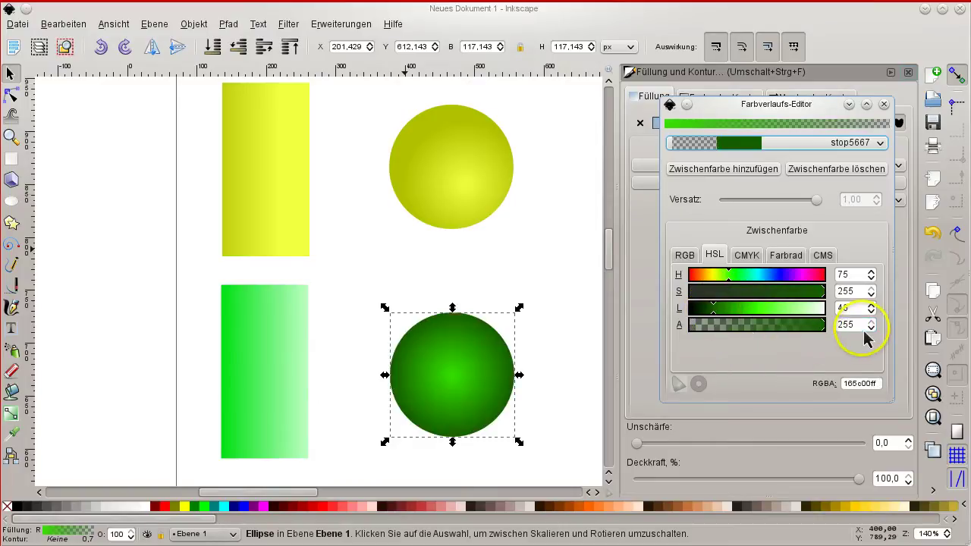
Move the green circle slightly right and shift its gradient highlight up and left
click(884, 104)
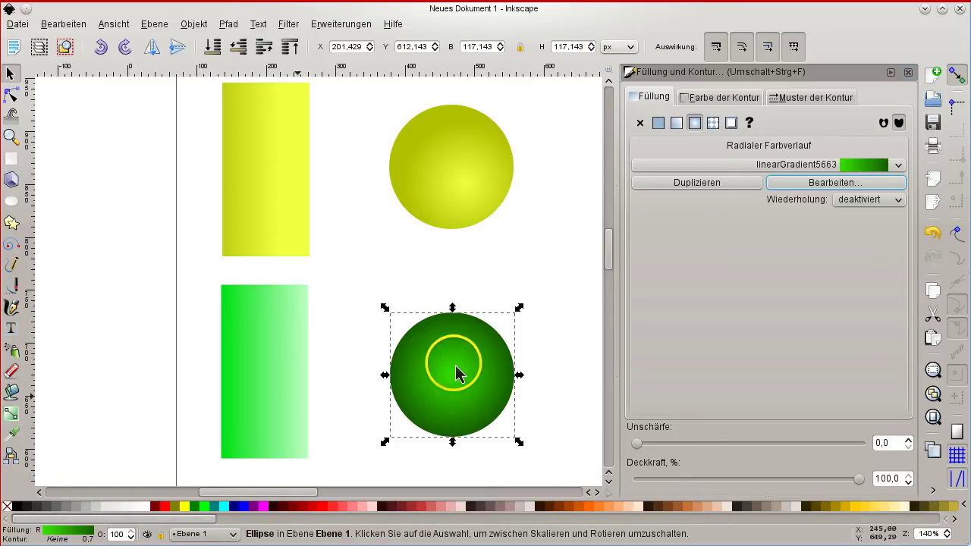
drag(447, 372, 450, 391)
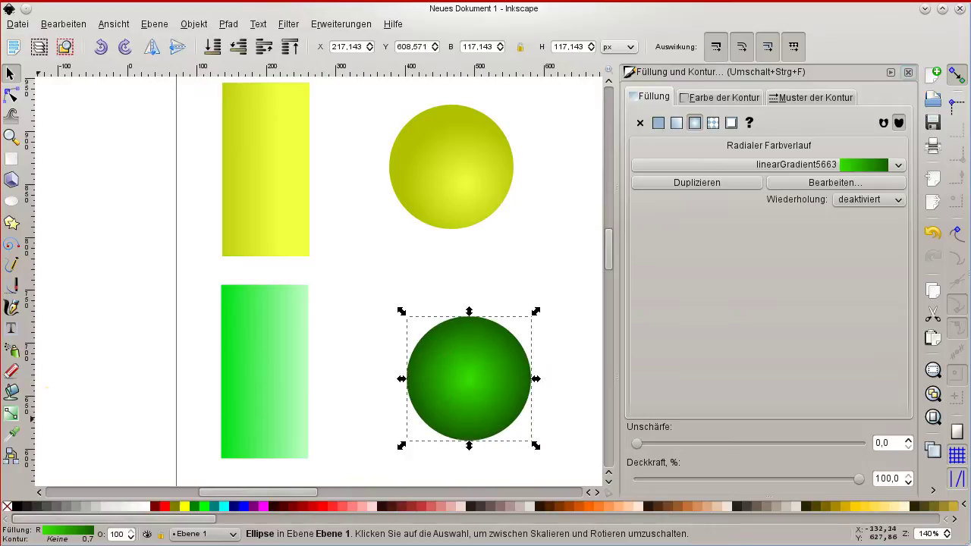
click(12, 416)
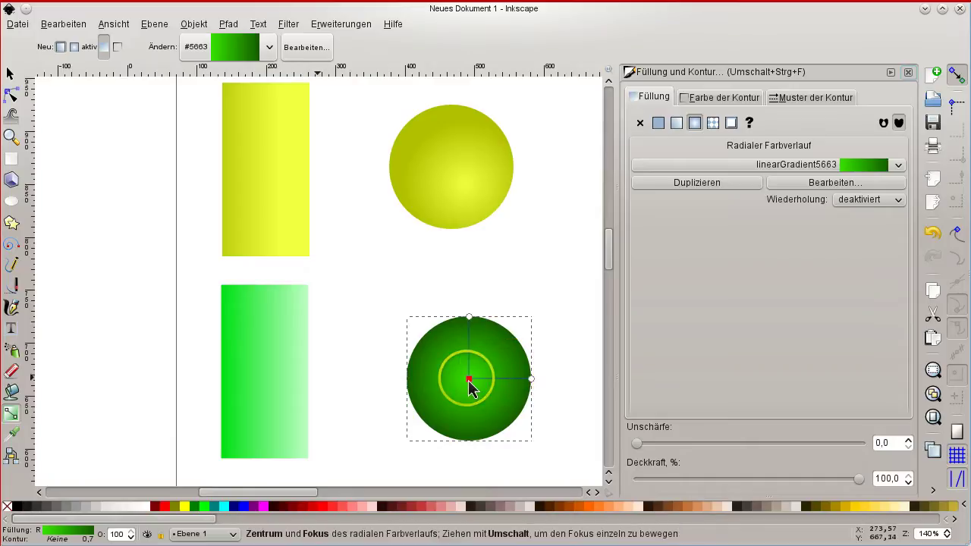
drag(469, 380, 456, 368)
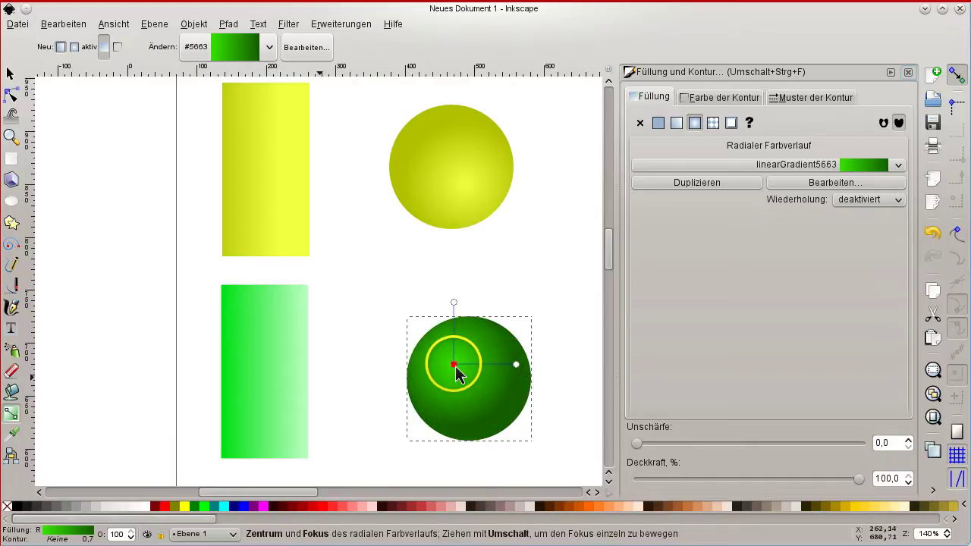
click(455, 366)
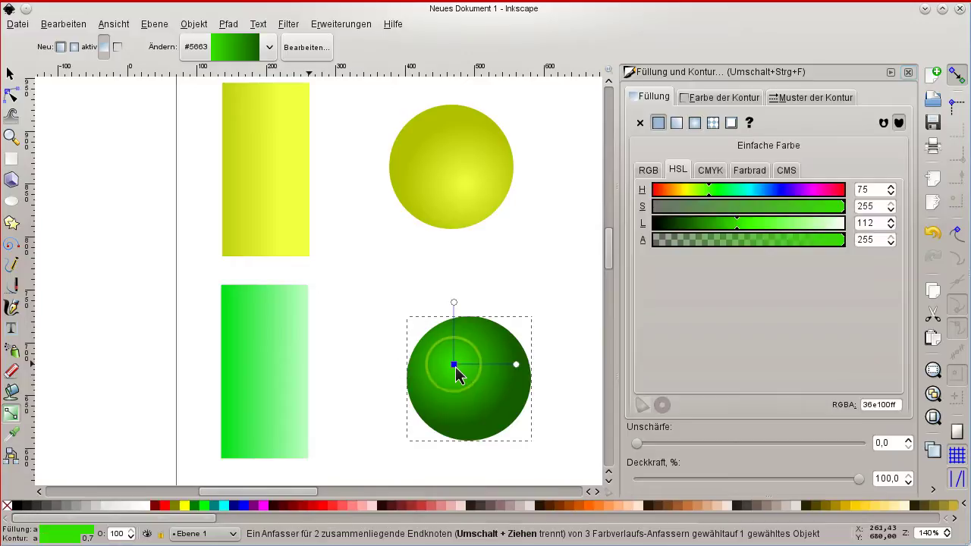
mouse_move(455, 377)
mouse_down()
mouse_move(484, 387)
mouse_move(466, 358)
mouse_move(506, 384)
mouse_move(496, 427)
mouse_move(462, 361)
mouse_move(454, 365)
mouse_up()
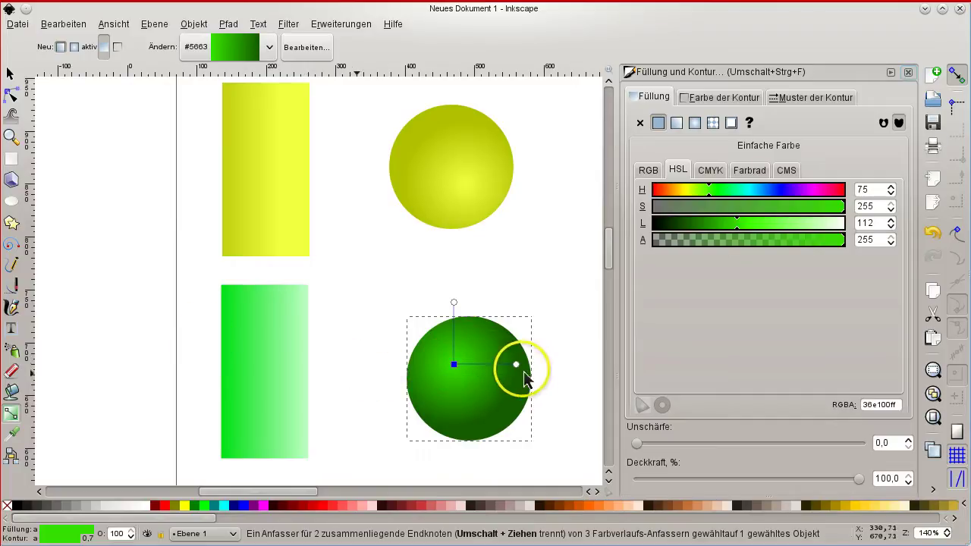
Stretch the radial gradient's radius diagonally out past the circle's edge
mouse_move(520, 369)
mouse_down()
mouse_move(473, 372)
mouse_move(594, 376)
mouse_move(494, 372)
mouse_move(494, 403)
mouse_move(522, 419)
mouse_up()
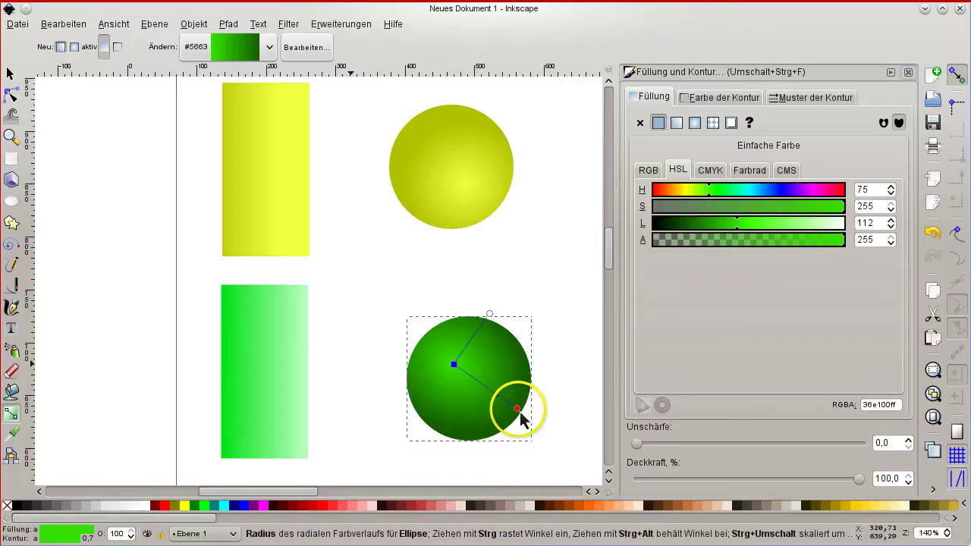
click(518, 411)
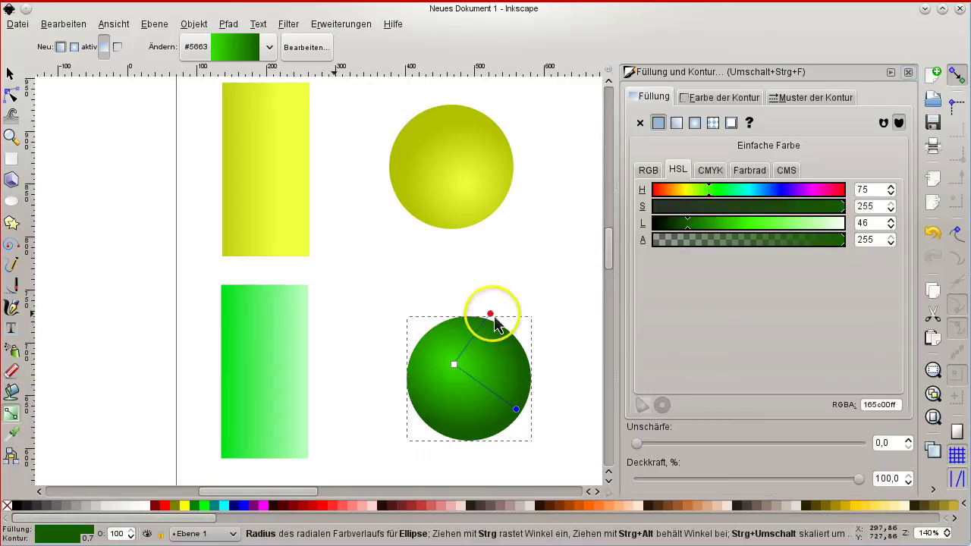
mouse_move(491, 314)
mouse_down()
mouse_move(530, 261)
mouse_move(506, 299)
mouse_up()
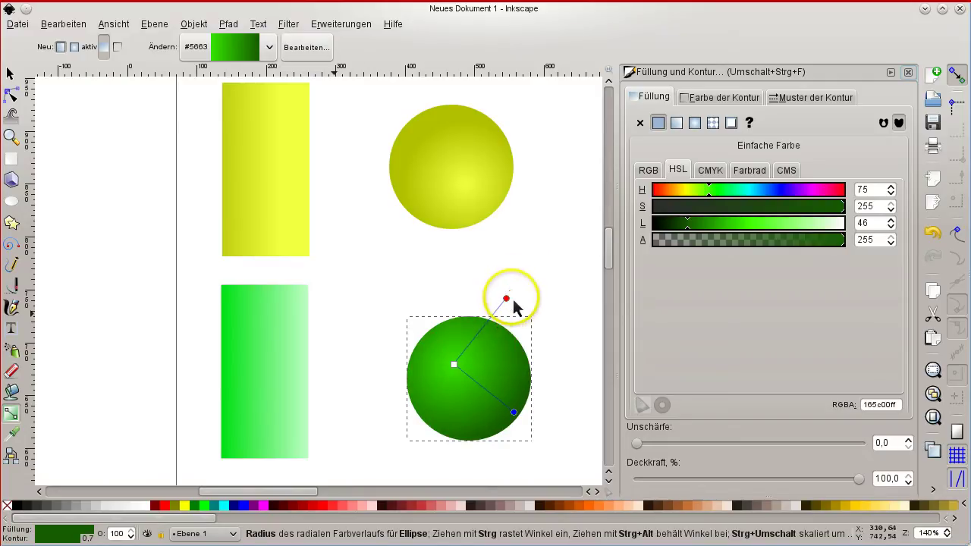
Select the green rectangle and tilt its gradient, pulling the end close for a sharp edge
click(10, 72)
click(264, 348)
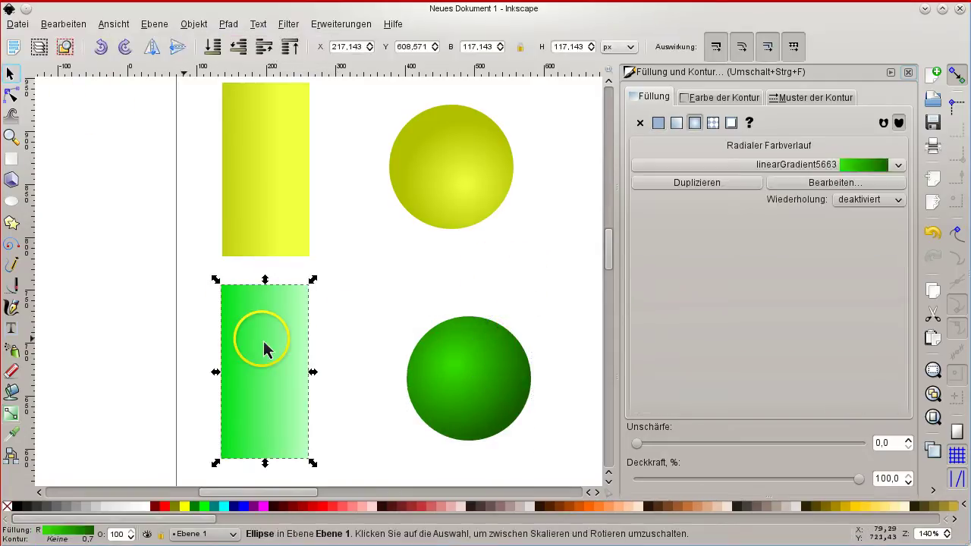
click(13, 415)
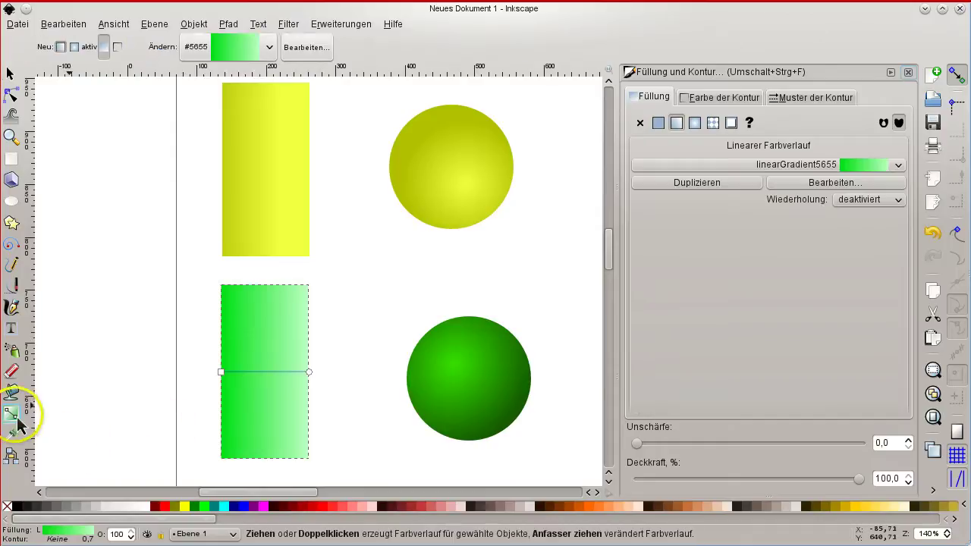
drag(233, 371, 253, 352)
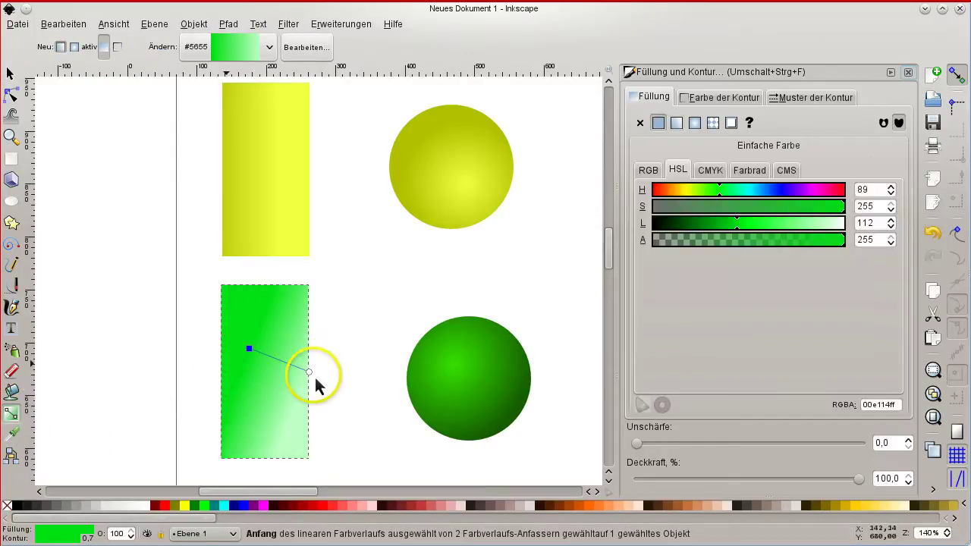
drag(309, 373, 263, 353)
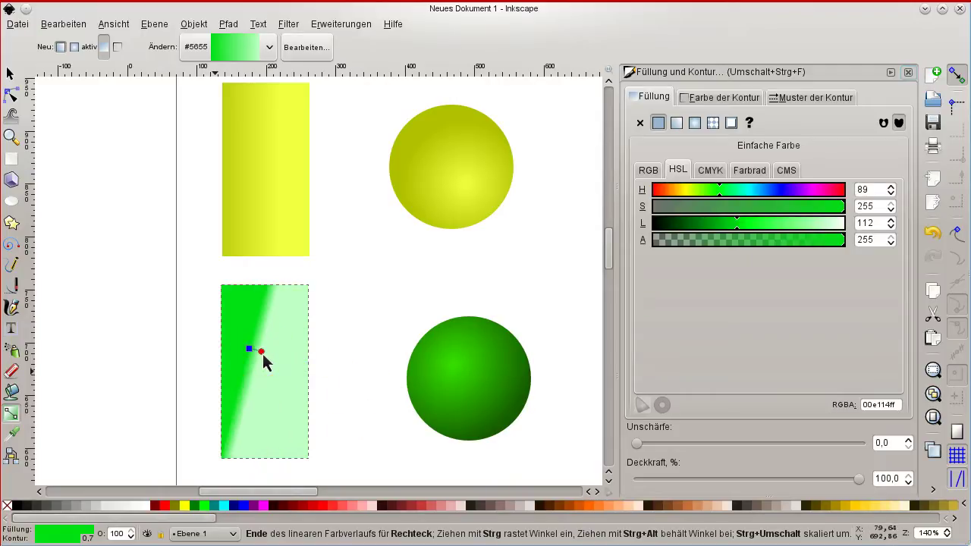
Level the rectangle's gradient horizontally, widening the blend from bright to pale green
click(261, 353)
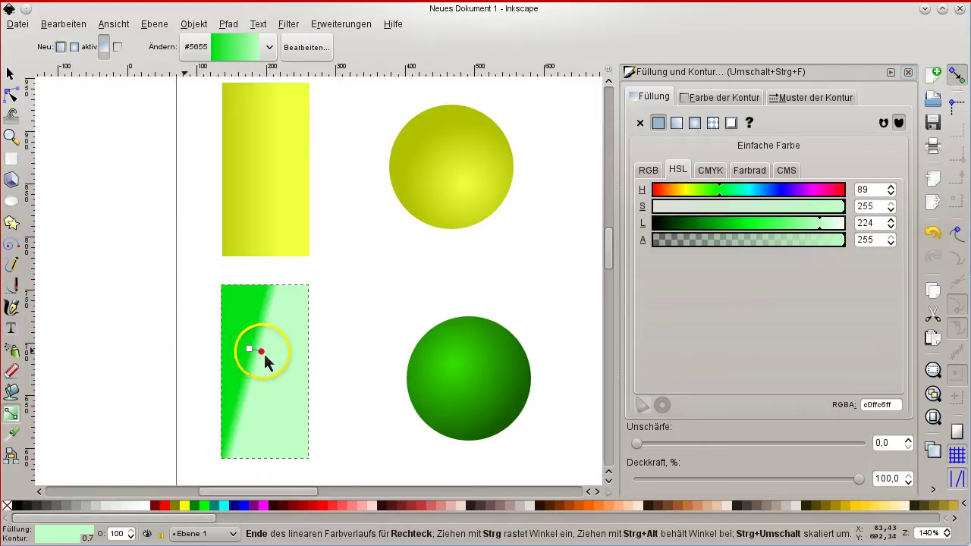
drag(262, 352, 308, 364)
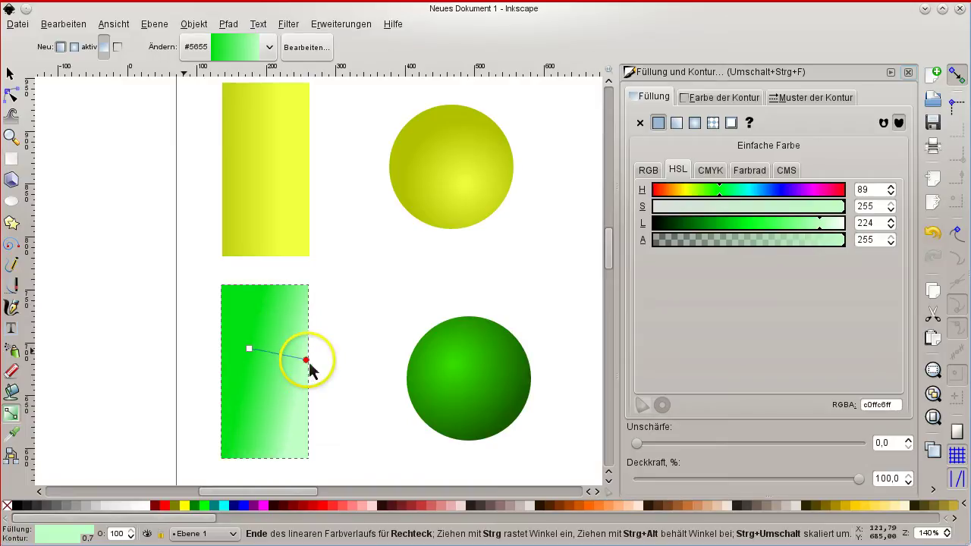
drag(248, 349, 222, 364)
click(223, 365)
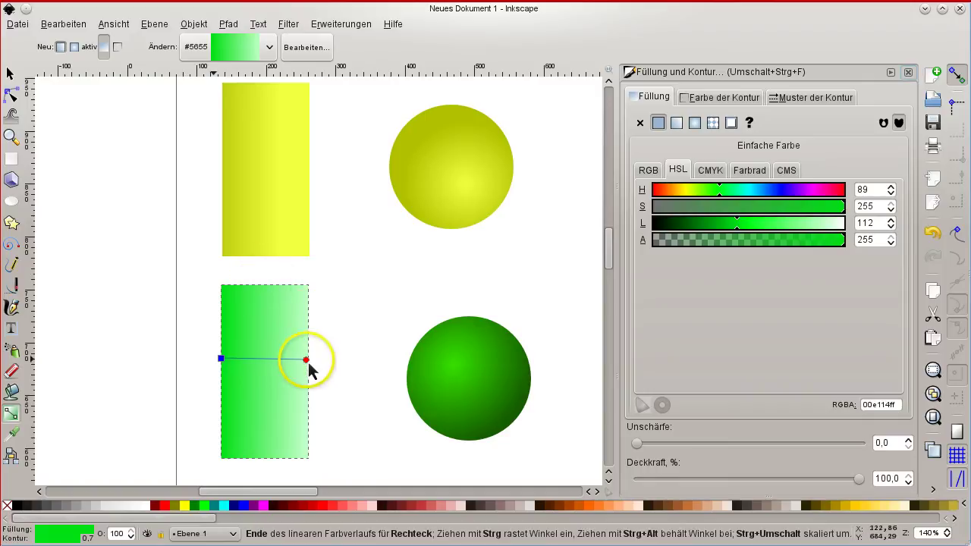
Place the gradient's start handle on the rectangle's left edge and end handle on its right edge
drag(308, 362, 336, 363)
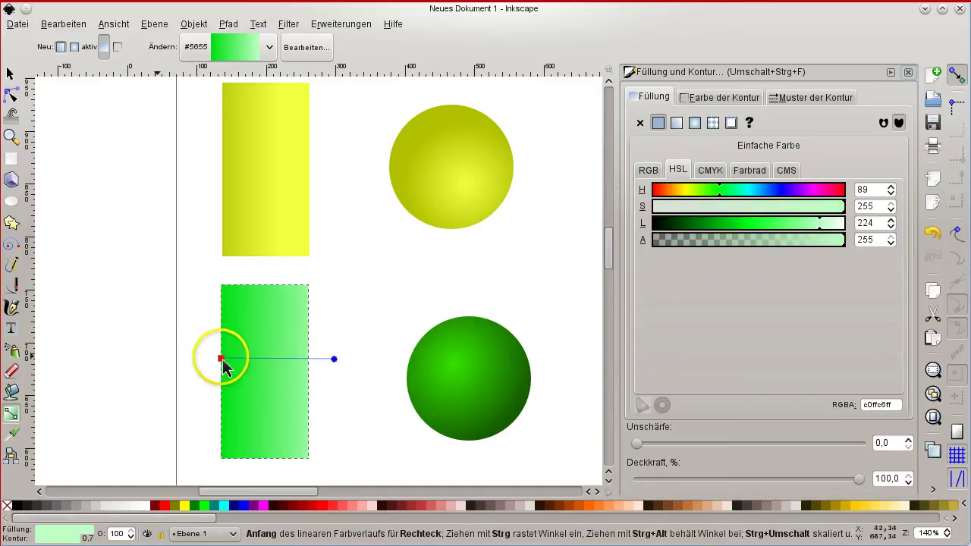
drag(220, 358, 145, 364)
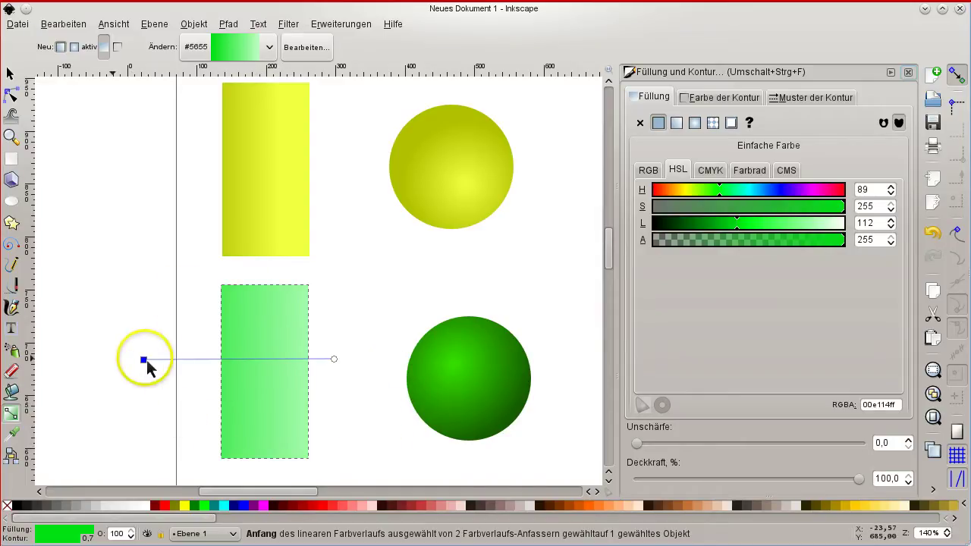
drag(144, 360, 220, 359)
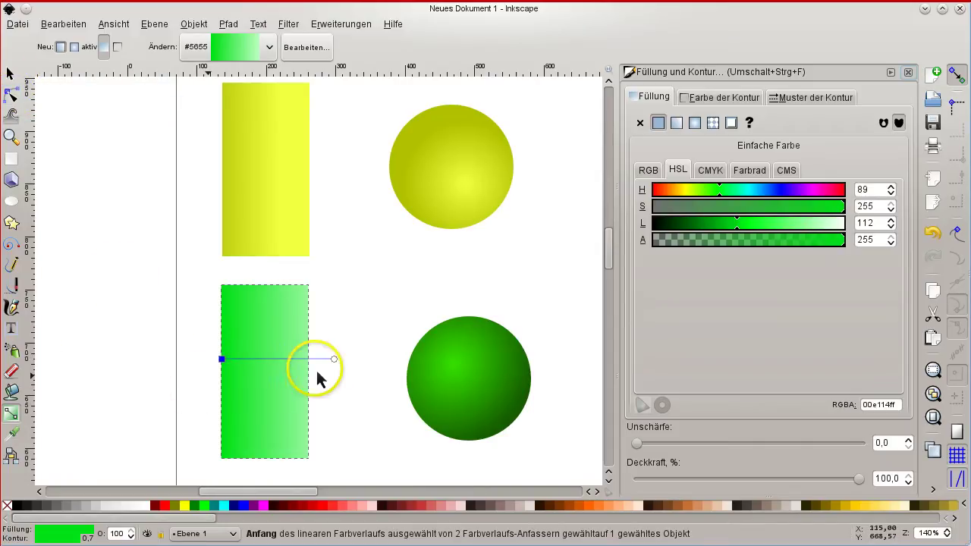
drag(334, 359, 311, 363)
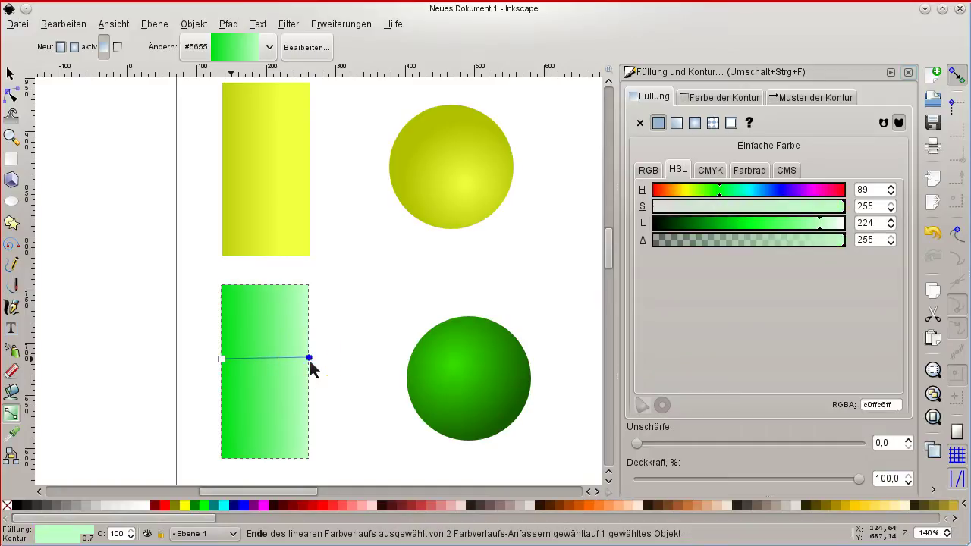
click(307, 373)
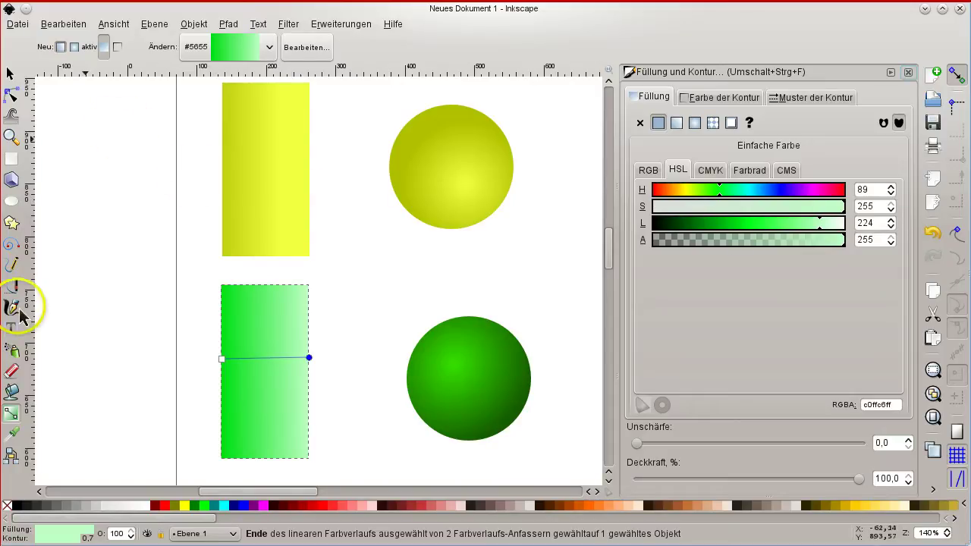
Set the rectangle's gradient repeat to 'direkt' after briefly trying 'alternierend', and select its end stop
click(11, 74)
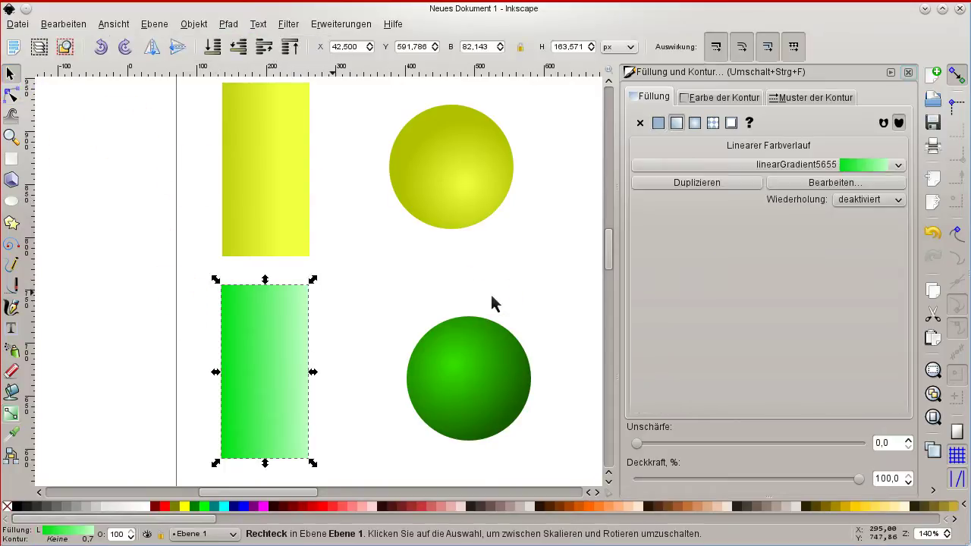
click(850, 201)
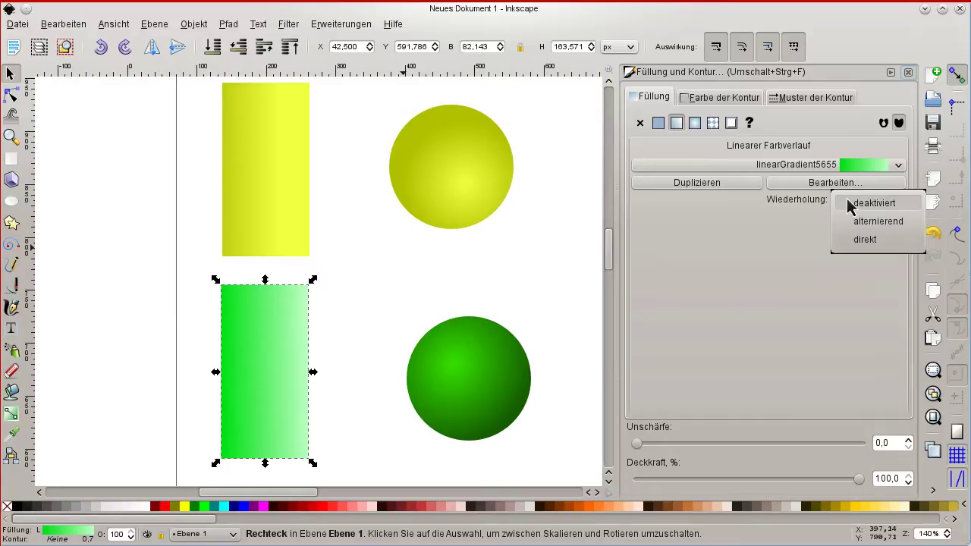
click(870, 231)
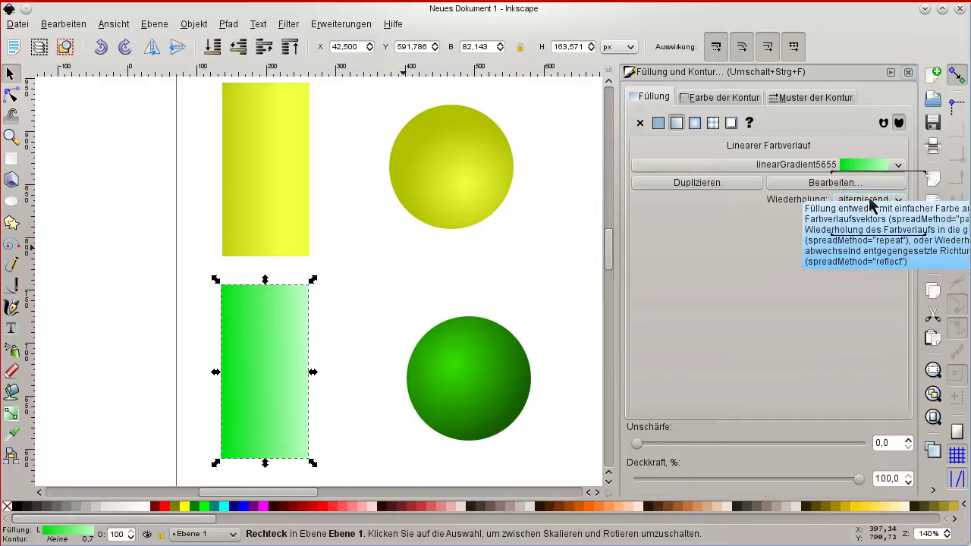
click(870, 202)
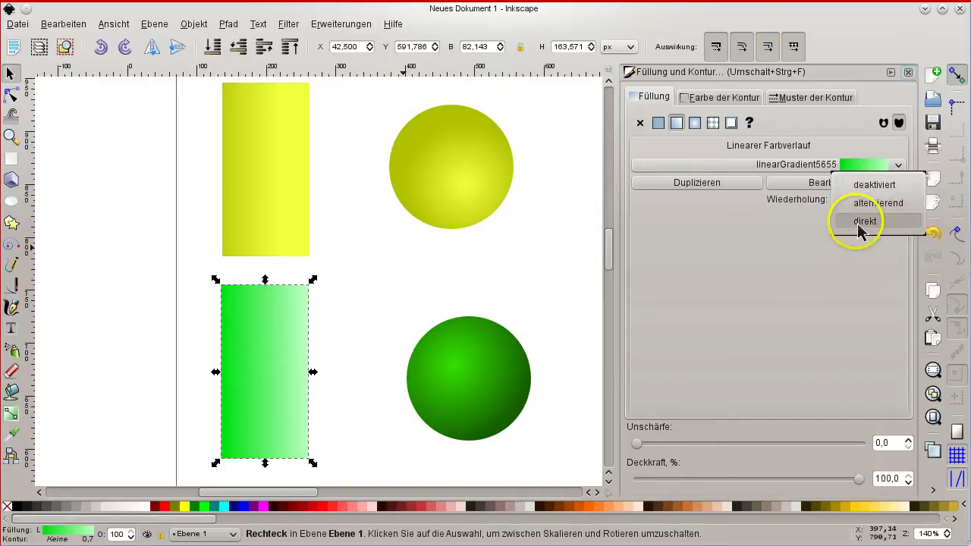
click(865, 222)
click(11, 413)
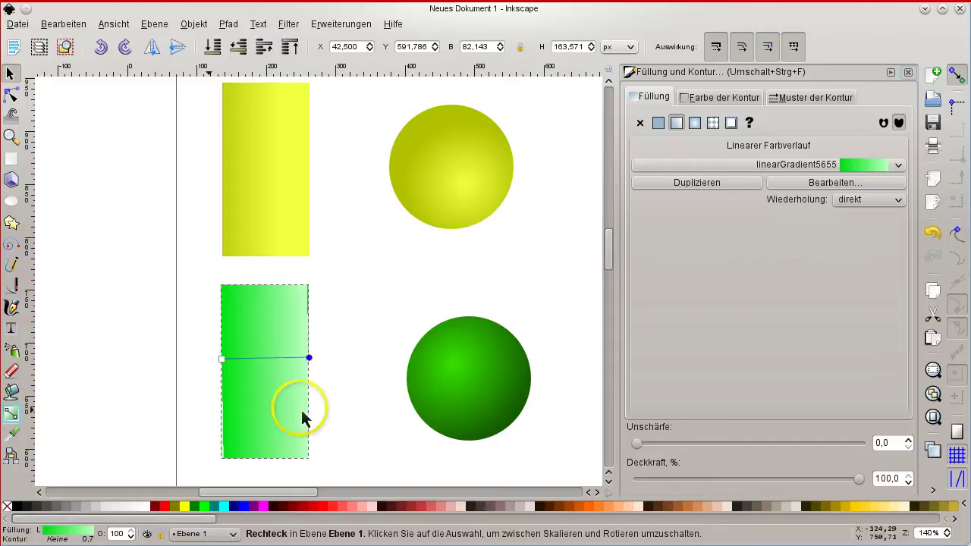
click(308, 358)
Drag the gradient's end handle left to shorten it, then drag it back right to widen the stripes
drag(308, 358, 257, 364)
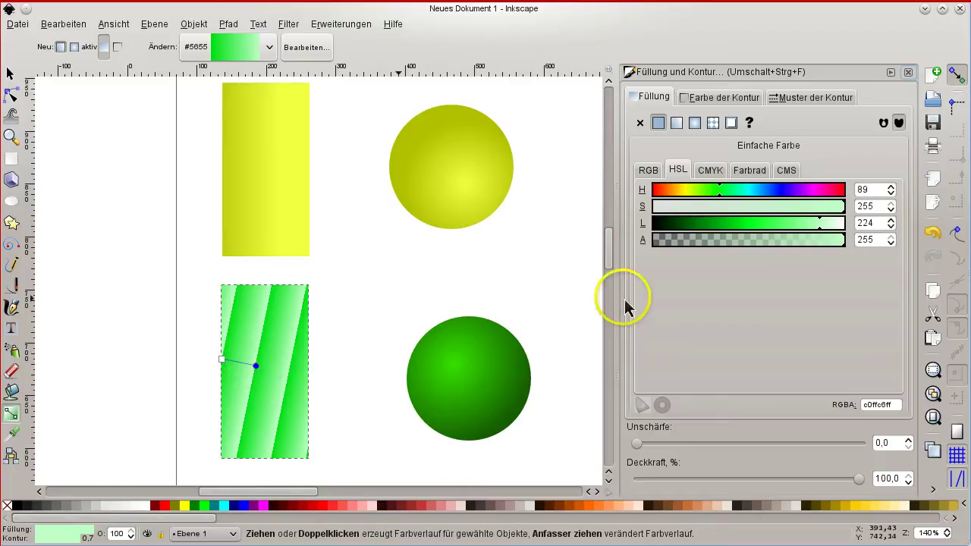
click(10, 73)
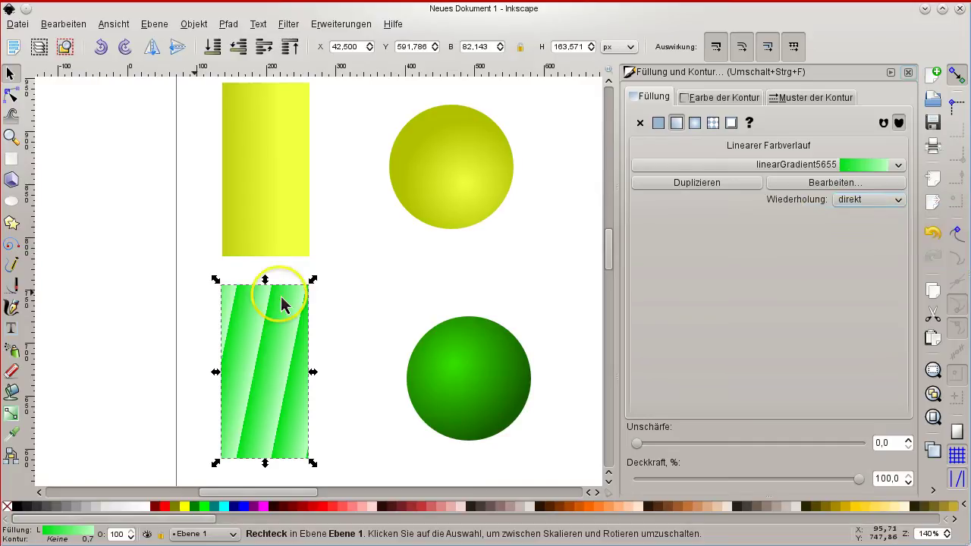
click(6, 410)
click(255, 366)
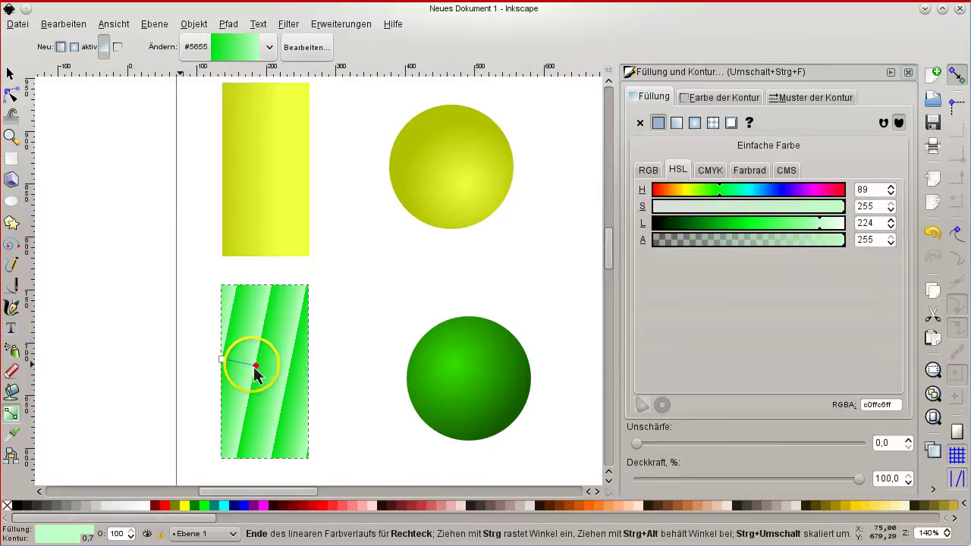
mouse_move(256, 367)
mouse_down()
mouse_move(352, 383)
mouse_move(386, 375)
mouse_move(239, 371)
mouse_up()
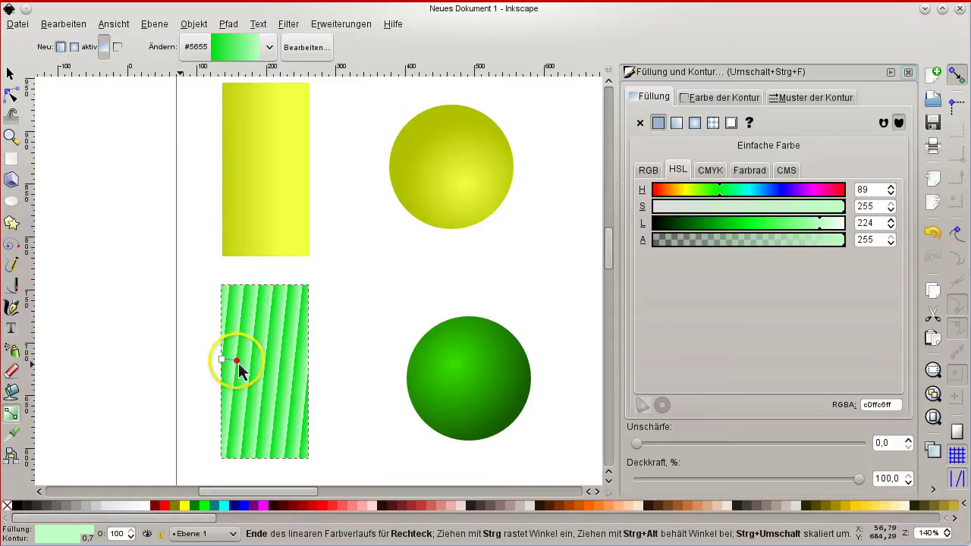
click(272, 352)
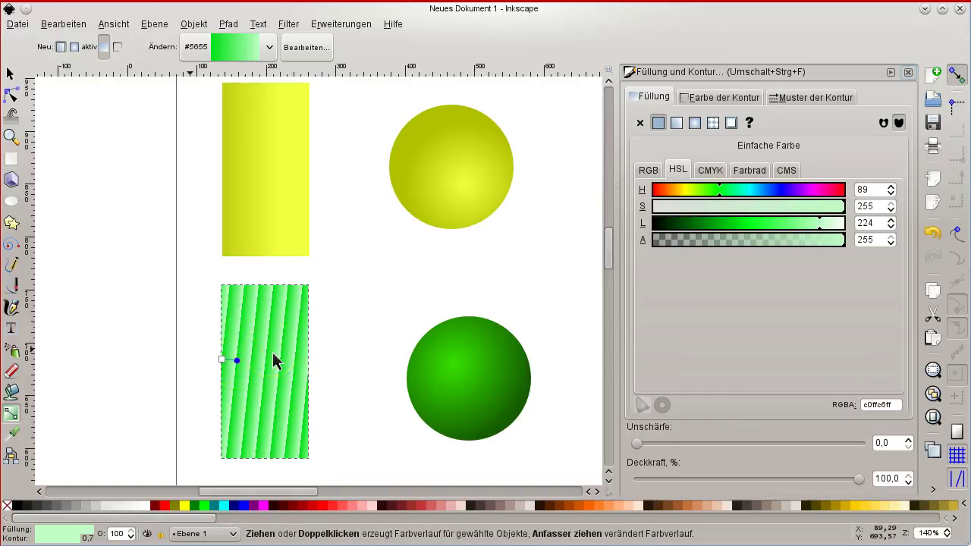
click(285, 382)
click(261, 355)
drag(240, 364, 278, 370)
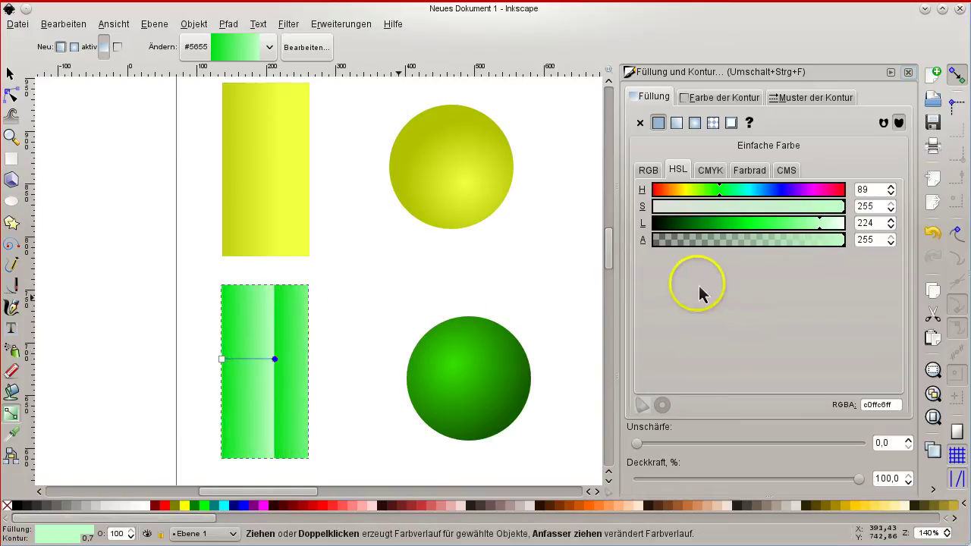
Set the rectangle's gradient repeat to 'alternierend'
click(10, 76)
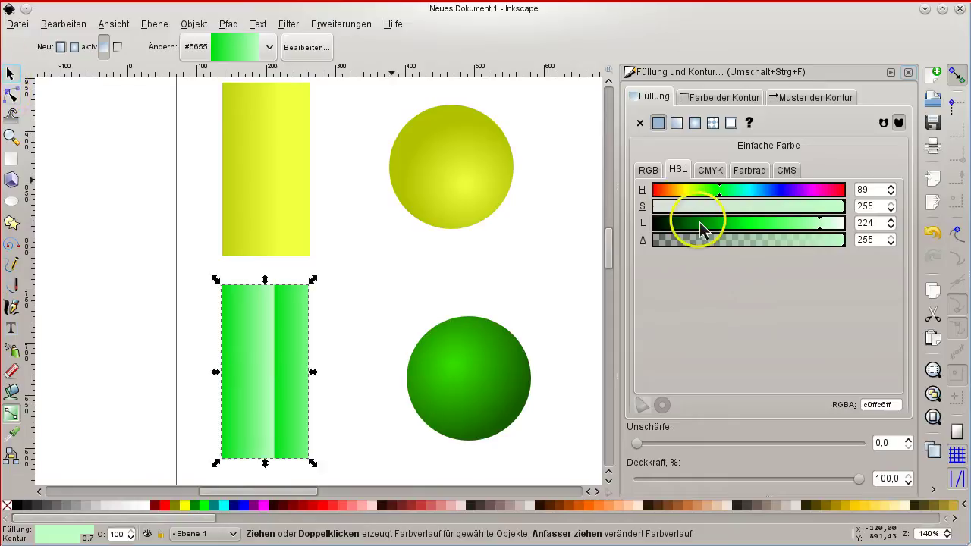
click(871, 202)
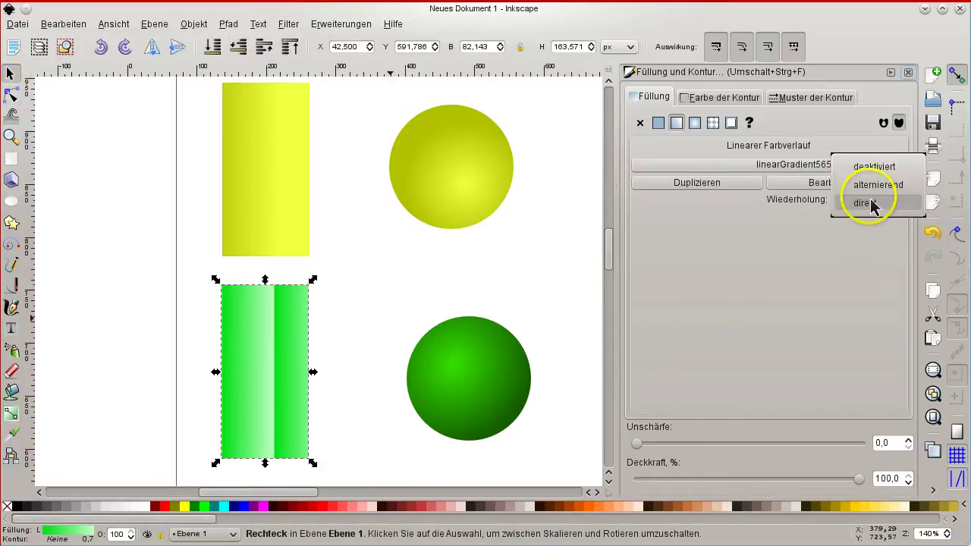
click(876, 193)
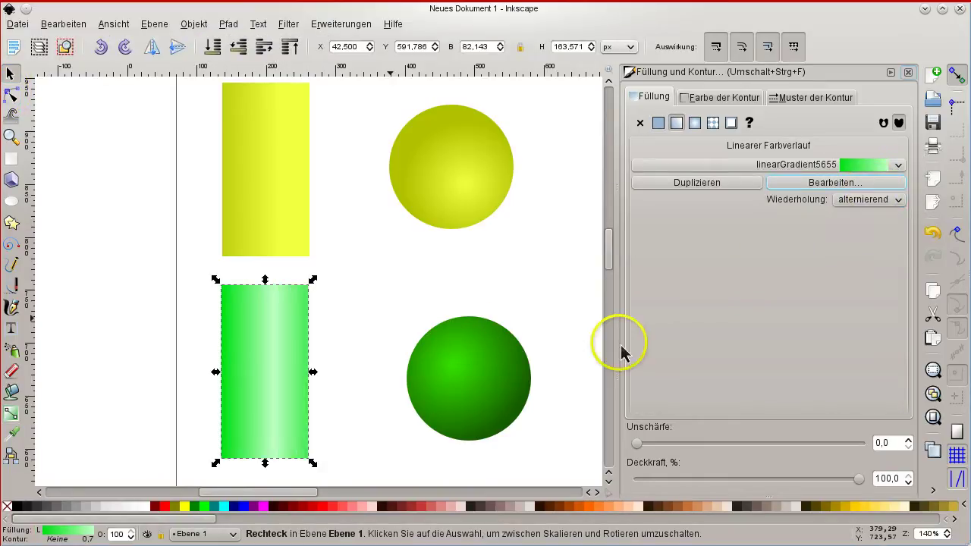
Nudge the gradient's end handle to shift the pale band slightly
click(11, 413)
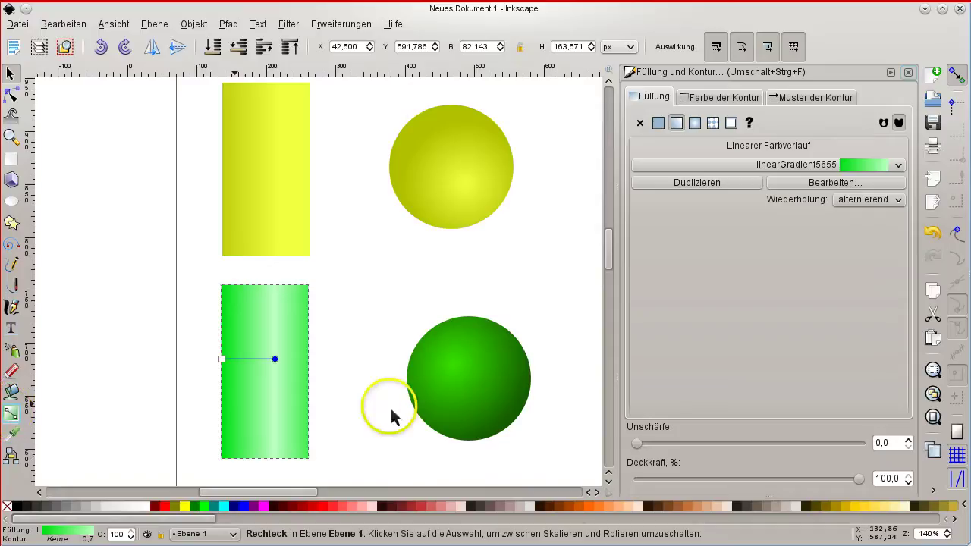
click(274, 359)
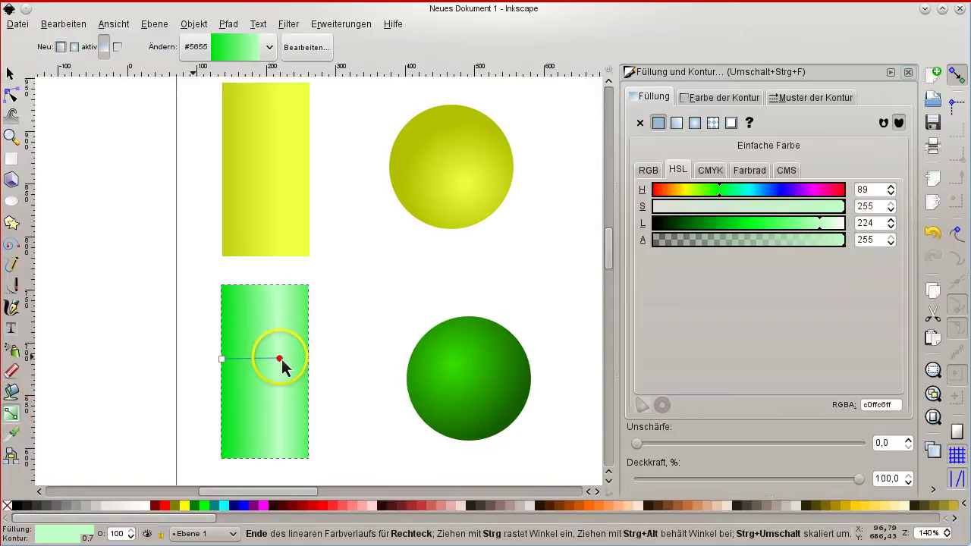
drag(279, 361, 277, 362)
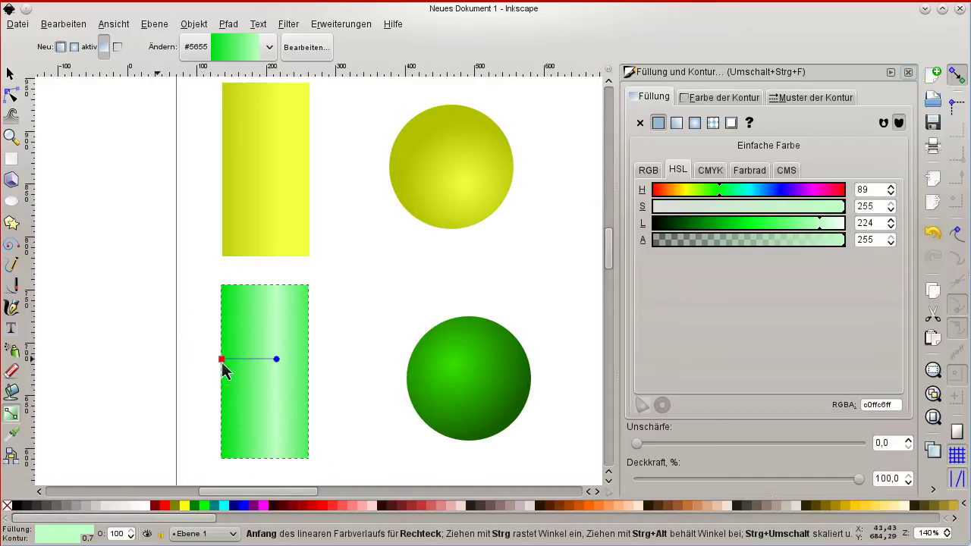
click(277, 359)
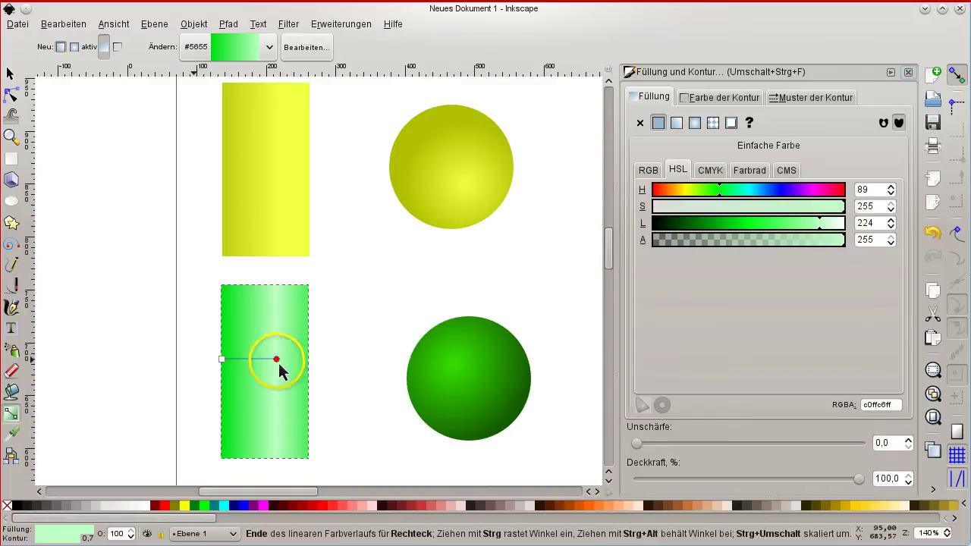
mouse_move(278, 361)
mouse_down()
mouse_move(229, 359)
mouse_move(277, 366)
mouse_up()
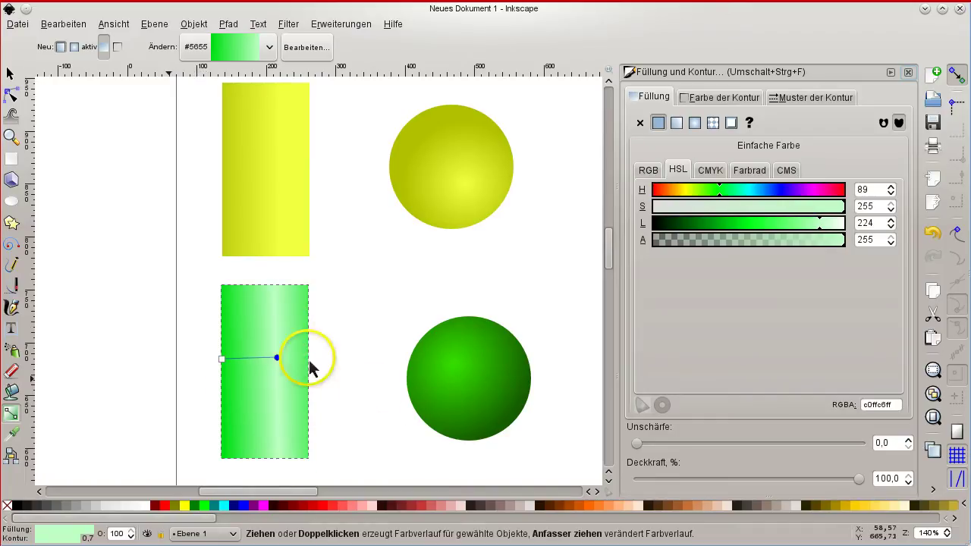
Switch the gradient repeat to 'deaktiviert' and open the Farbverlaufs-Editor with Bearbeiten
click(10, 72)
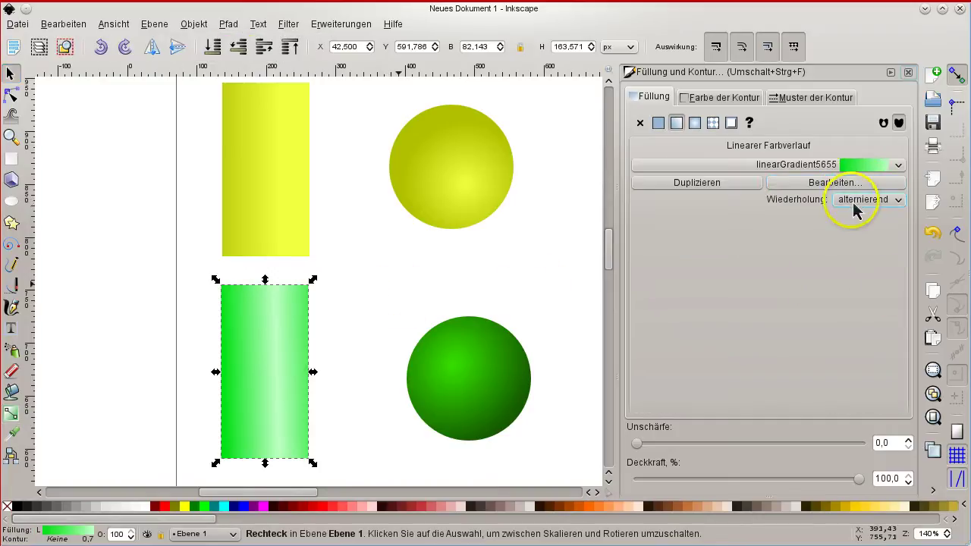
click(854, 202)
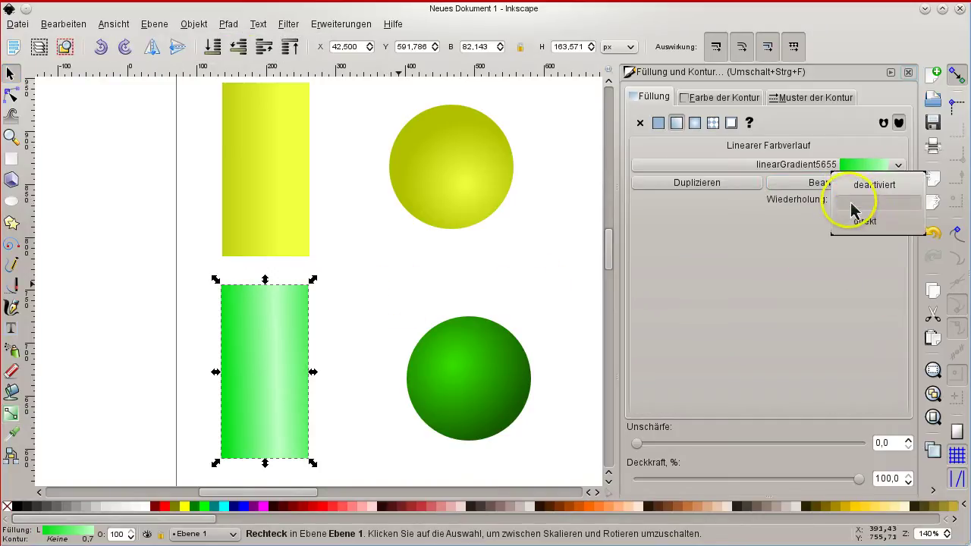
click(880, 191)
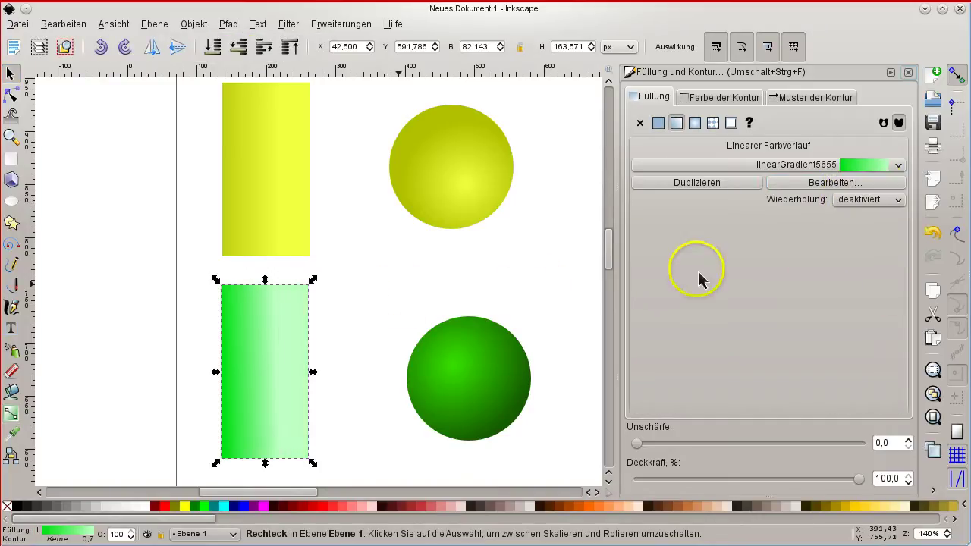
click(795, 186)
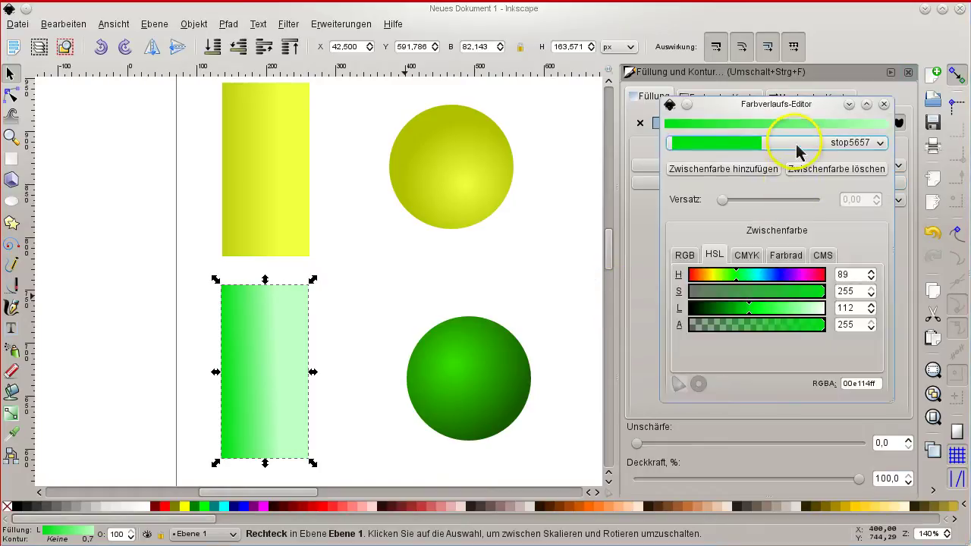
Add a new middle stop, stop5671, after stop5657 and select it
click(795, 146)
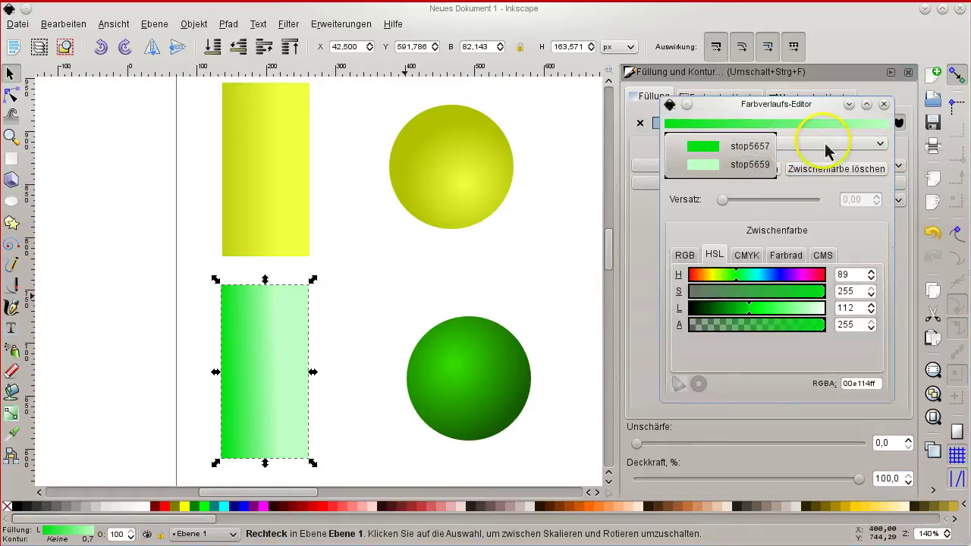
click(768, 186)
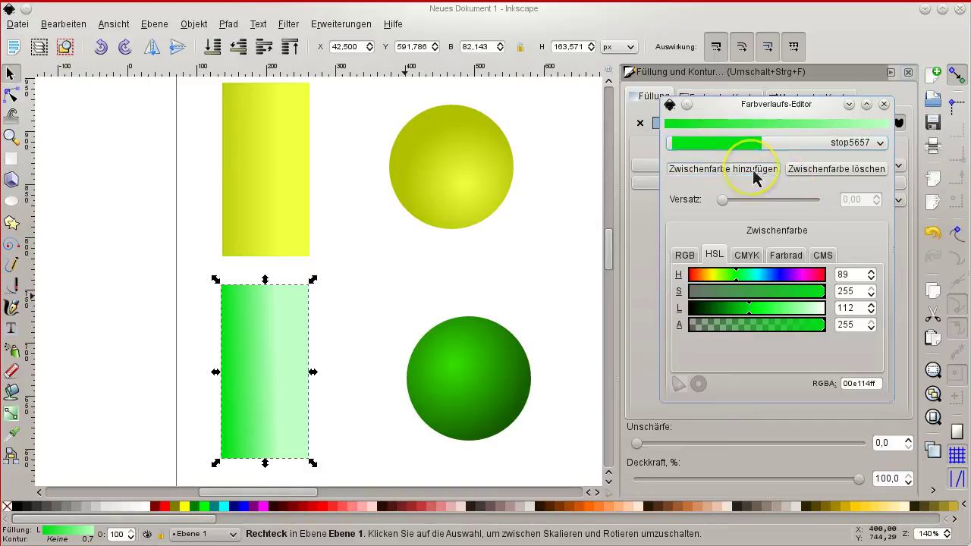
click(756, 173)
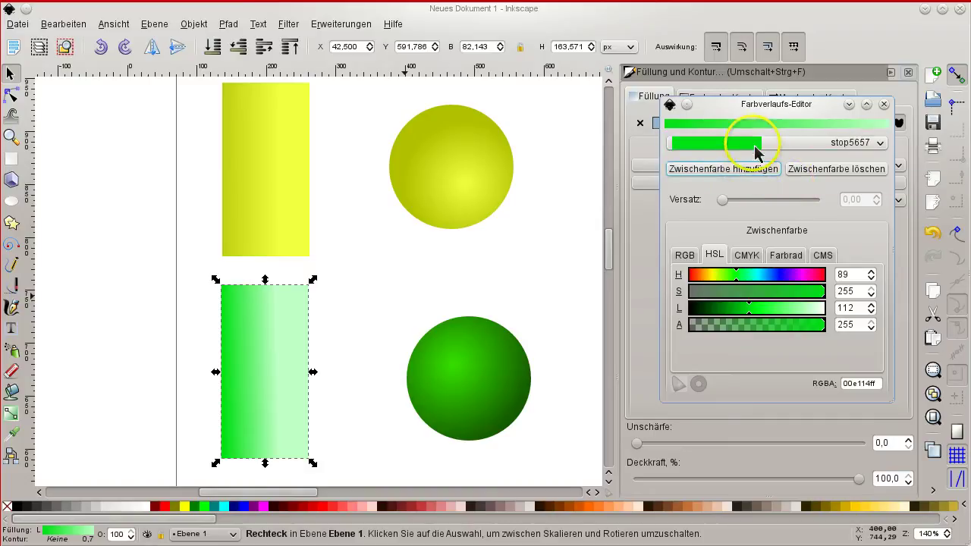
click(756, 146)
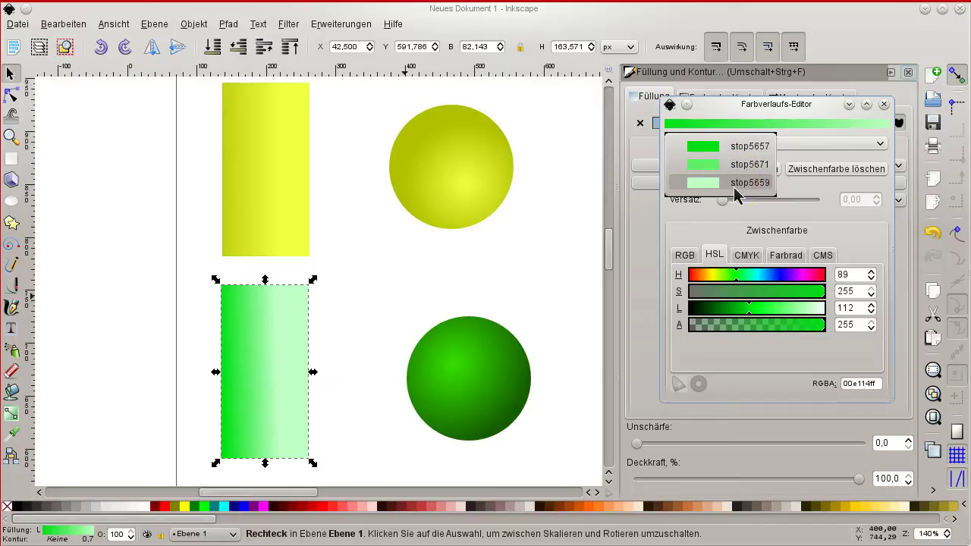
click(745, 180)
click(746, 166)
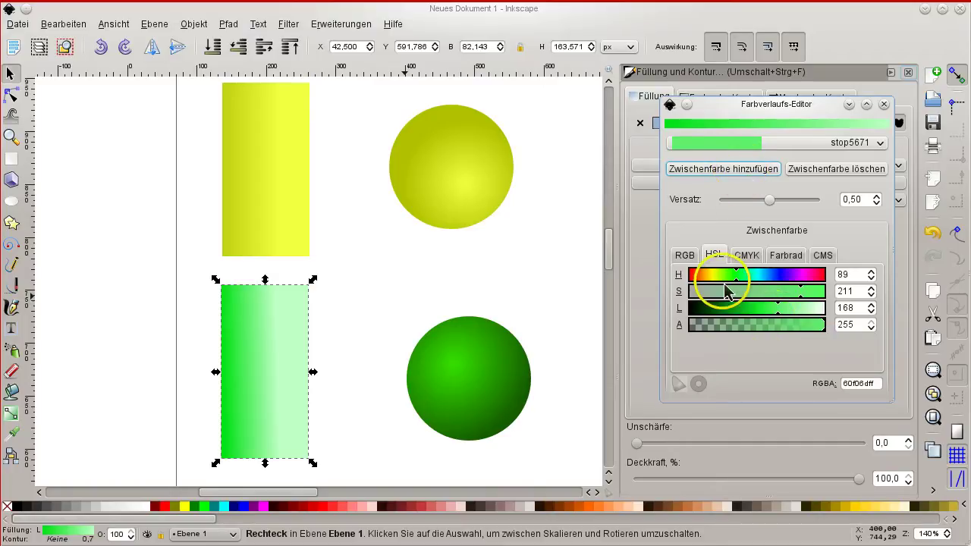
Shift stop5671's hue to 54 and raise its lightness to a pale yellow-green
click(722, 278)
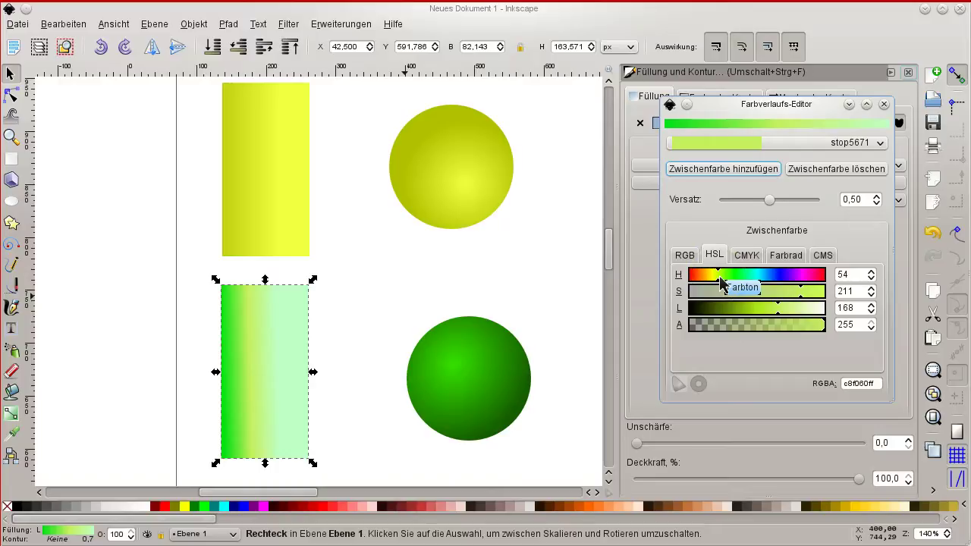
click(722, 279)
click(674, 129)
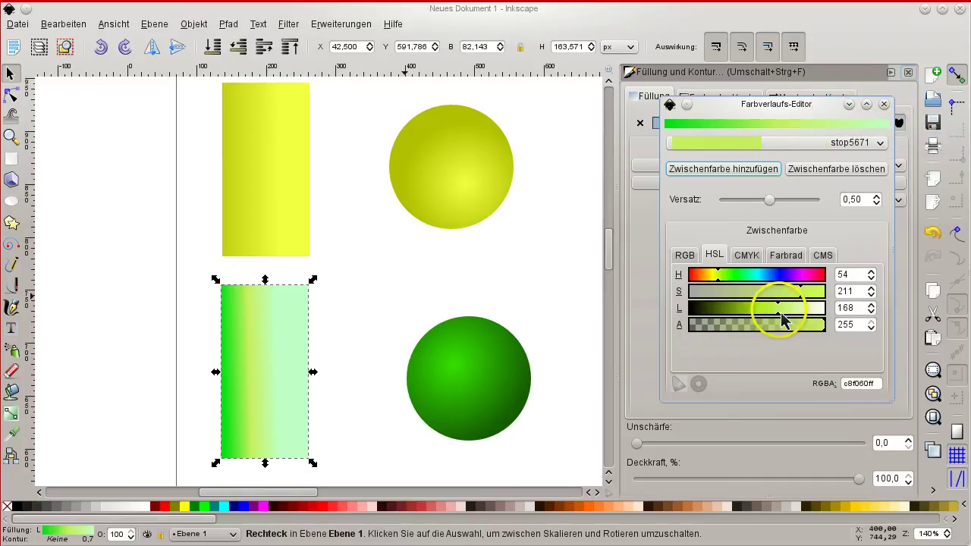
drag(786, 322, 792, 322)
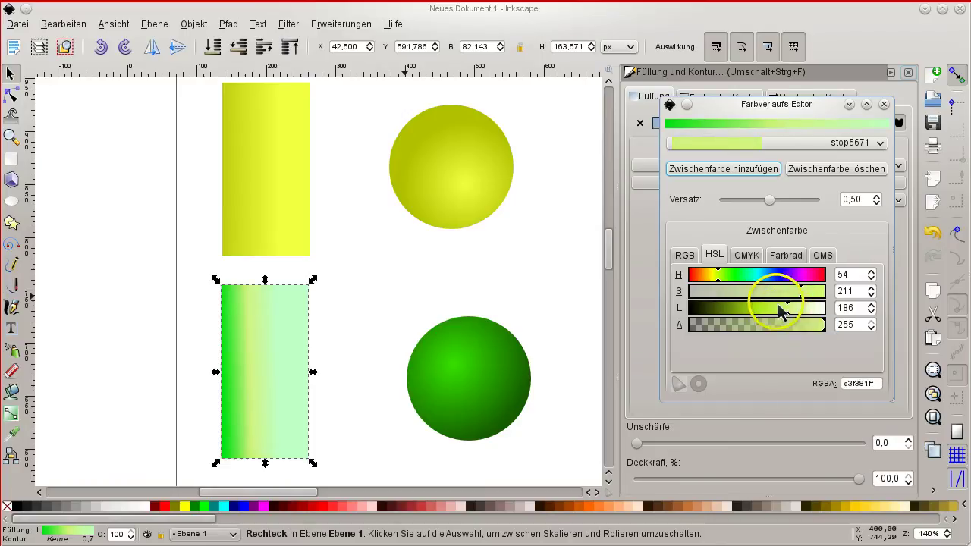
Set end stop stop5659's L to 150, turning it bright green 2eff42ff
click(763, 145)
click(751, 164)
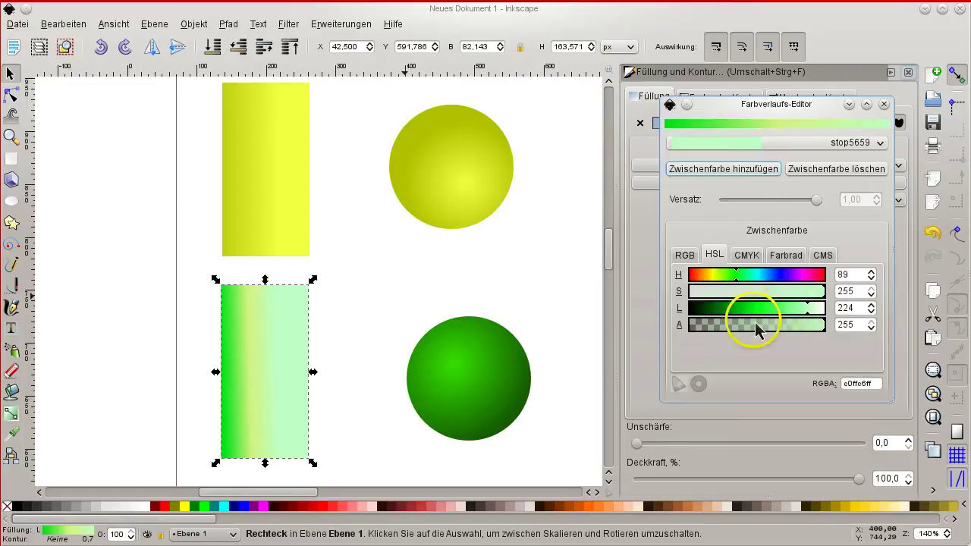
drag(770, 305, 771, 317)
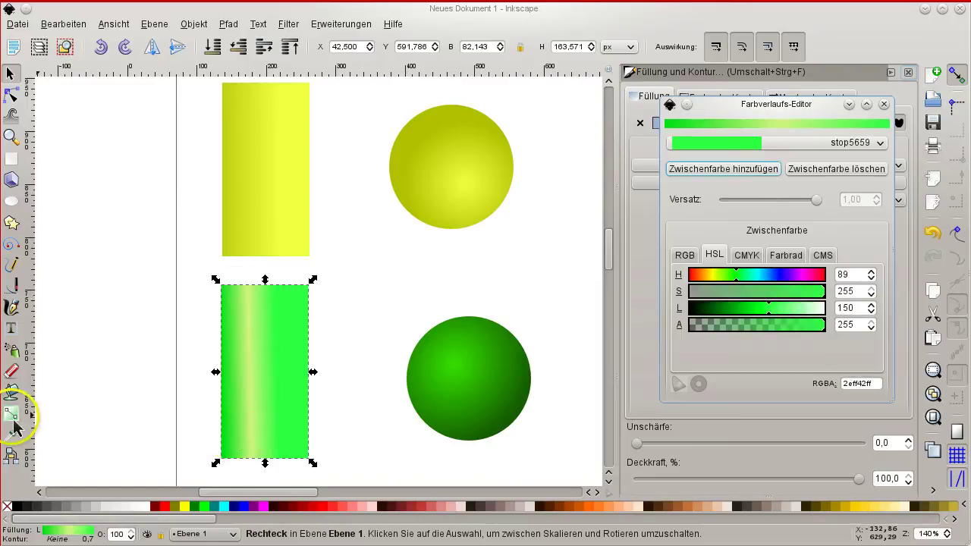
Stretch the gradient to the rectangle's right edge and drag the middle stop rightward
click(11, 392)
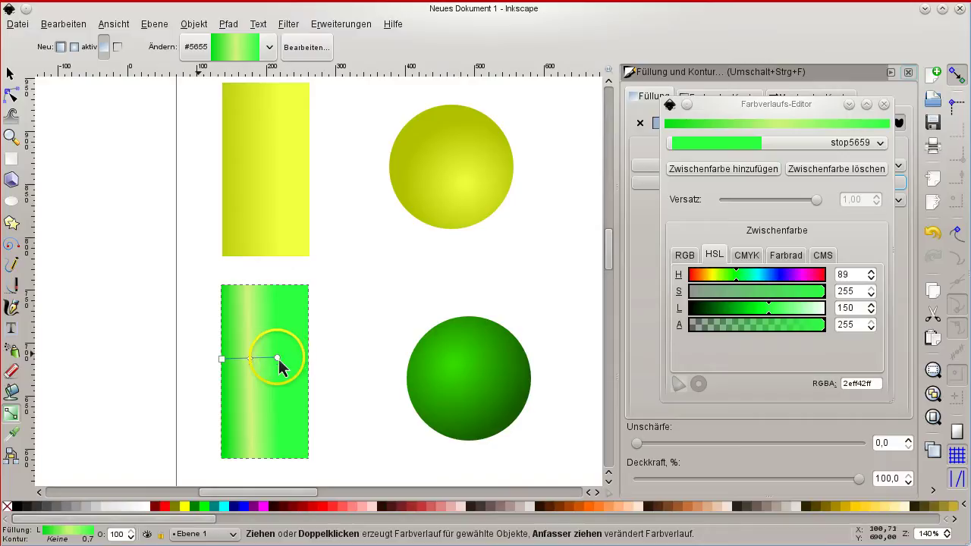
drag(279, 359, 310, 368)
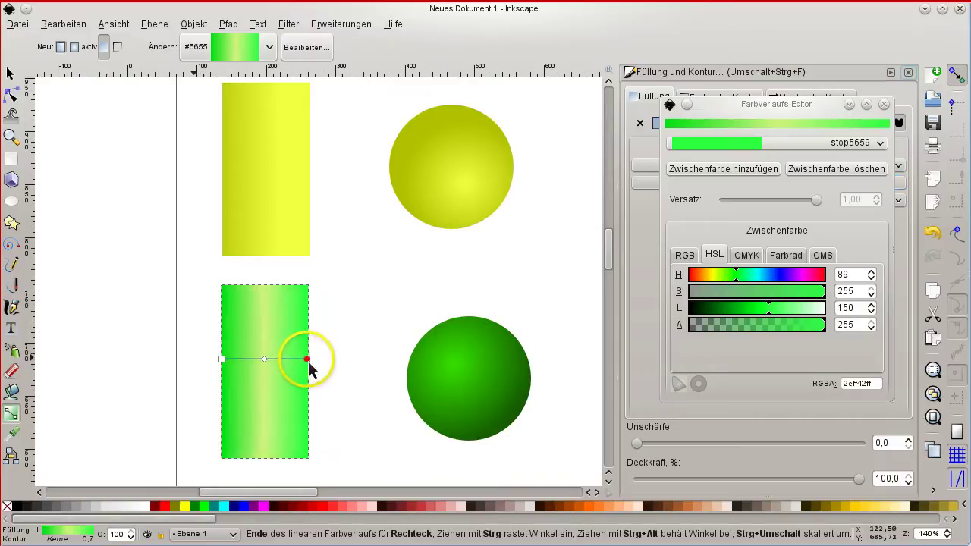
click(264, 359)
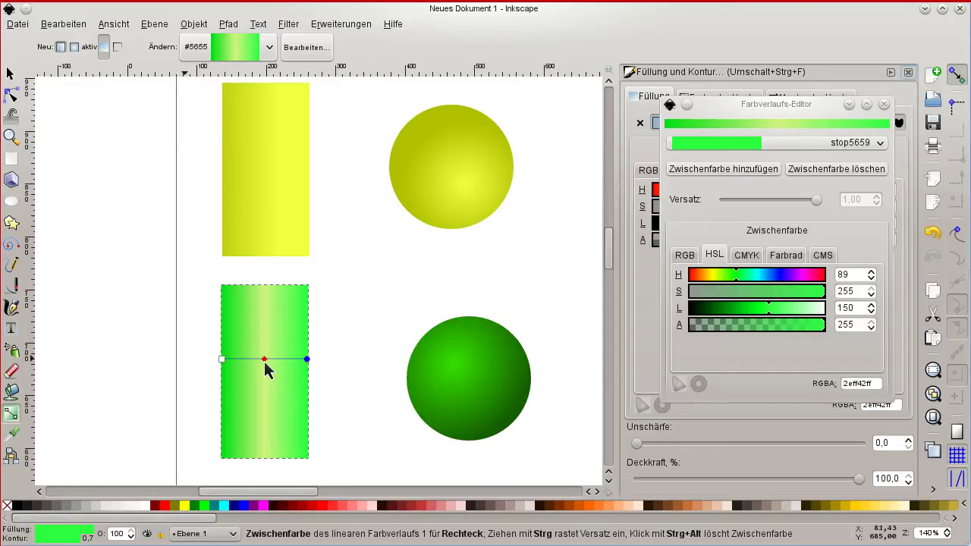
mouse_move(264, 361)
mouse_down()
mouse_move(283, 364)
mouse_move(274, 361)
mouse_up()
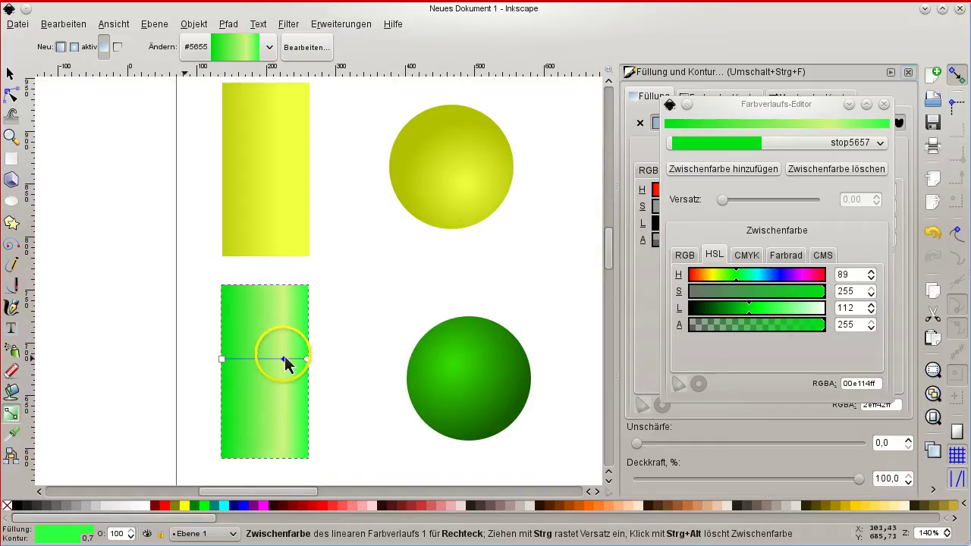
Set middle stop stop5671's Versatz to about 0.54 in the gradient editor
click(784, 152)
click(748, 163)
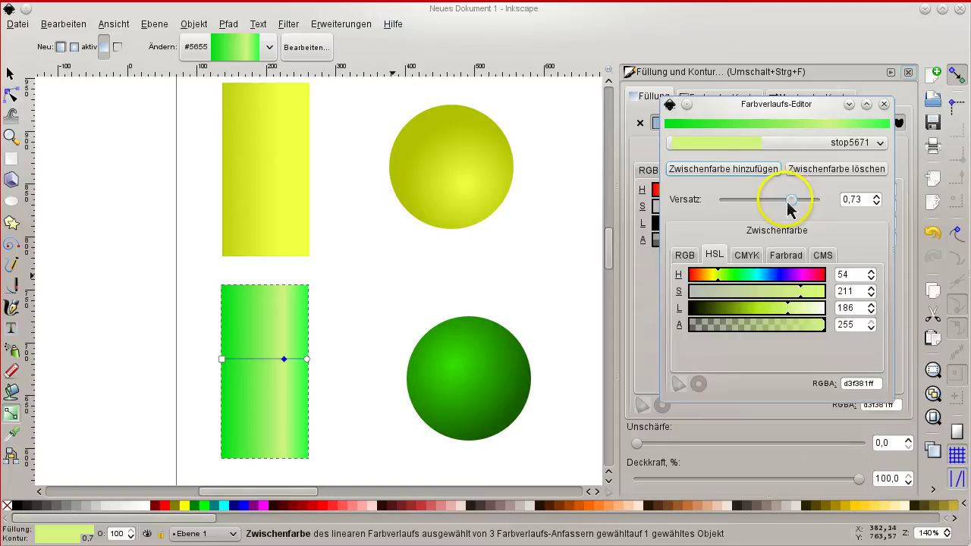
drag(792, 200, 777, 200)
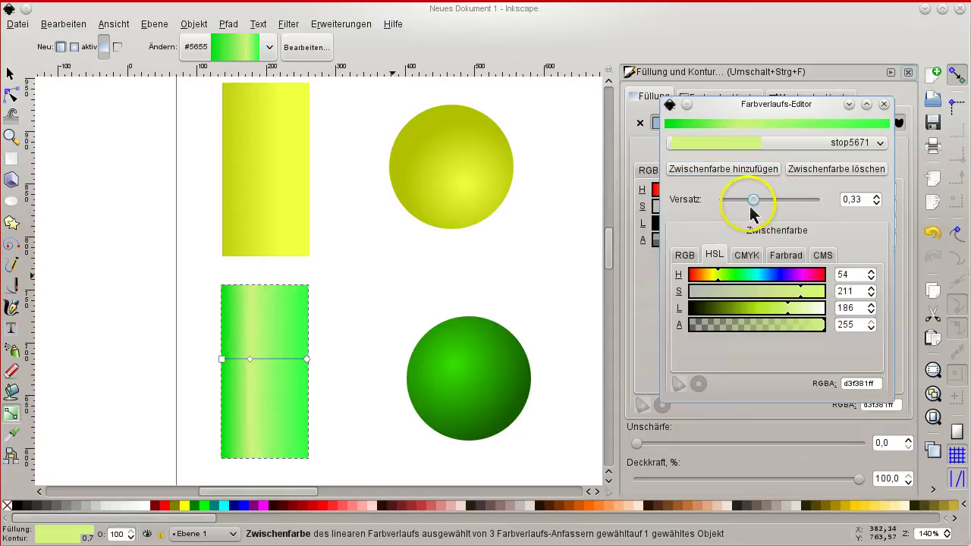
drag(755, 206, 773, 204)
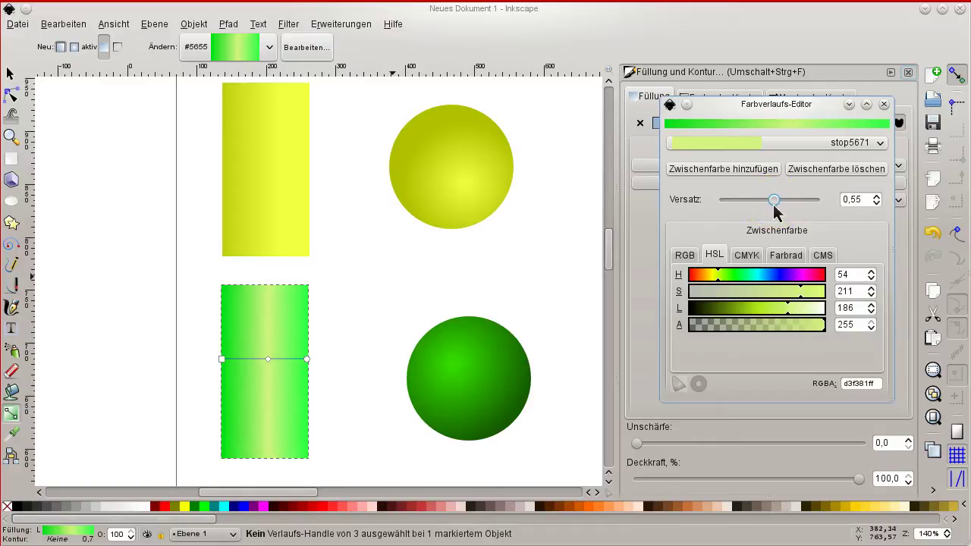
click(776, 125)
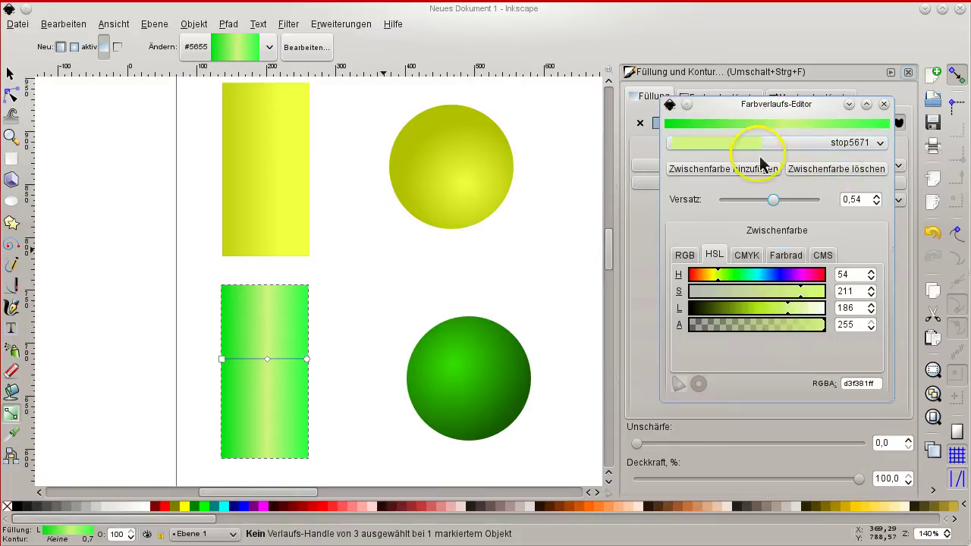
Give middle stop stop5671 the start colour 00e114ff, then raise its L to 162 (45ff55ff)
click(712, 146)
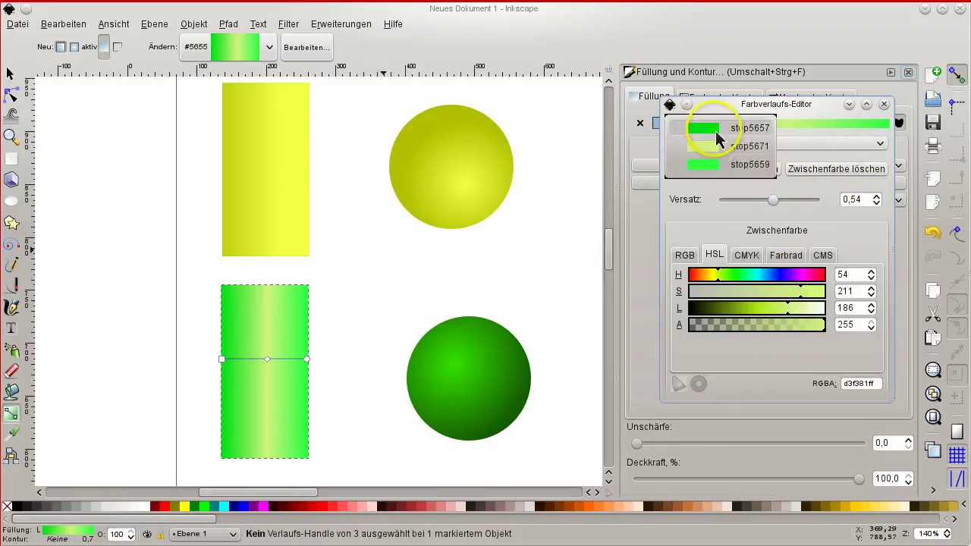
click(711, 129)
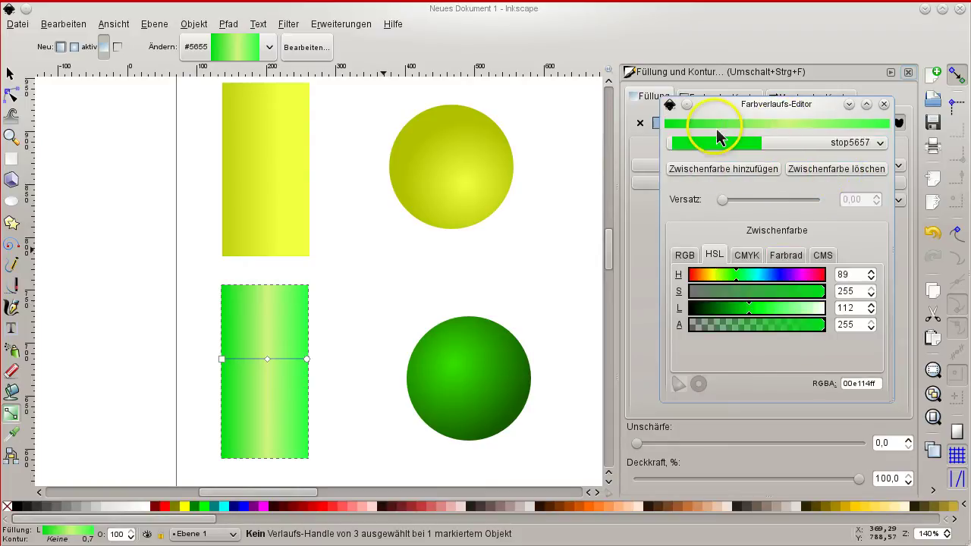
click(856, 384)
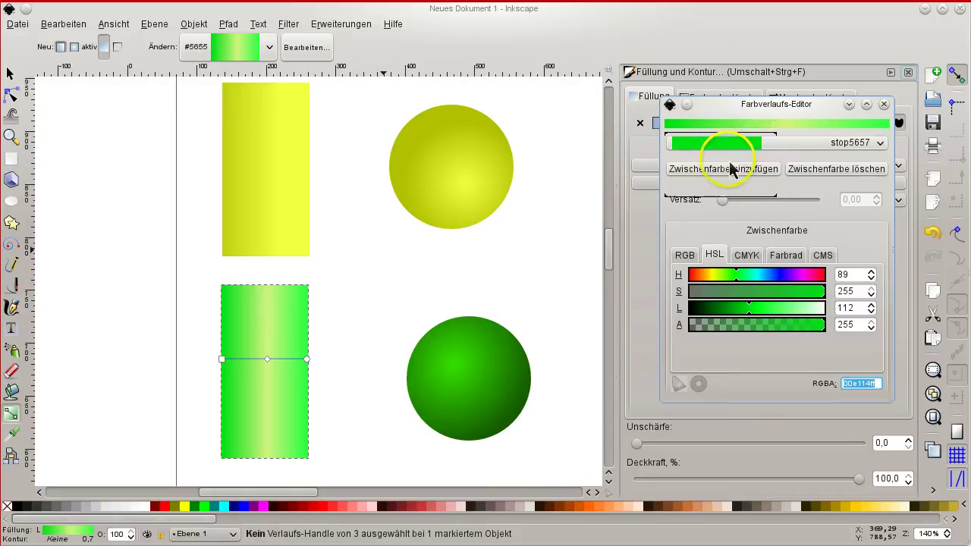
click(725, 144)
click(727, 169)
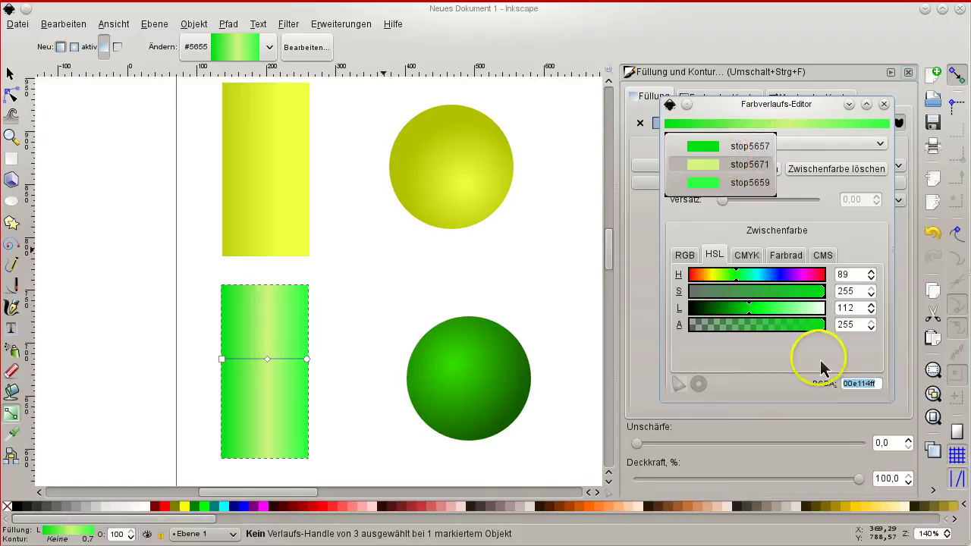
triple_click(866, 384)
text(00e114ff)
key(Return)
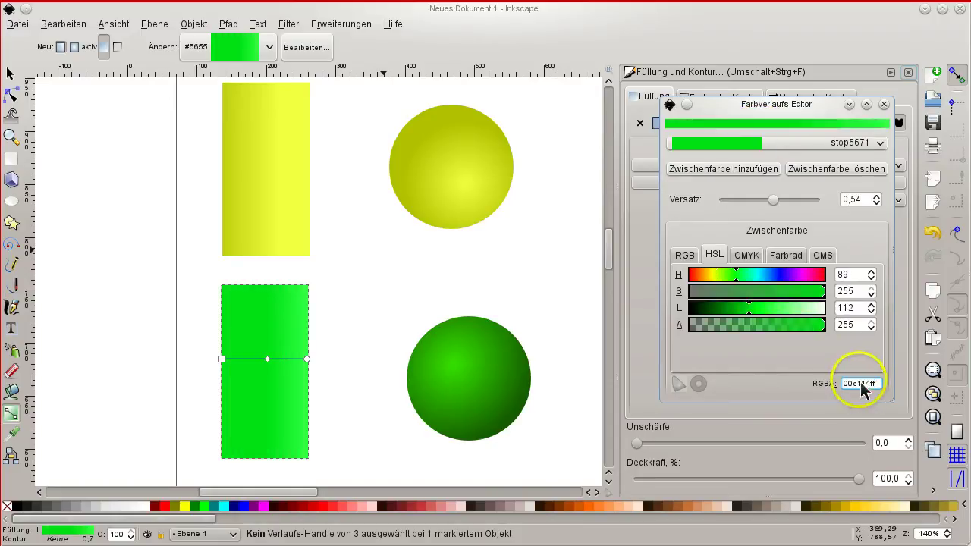
click(769, 310)
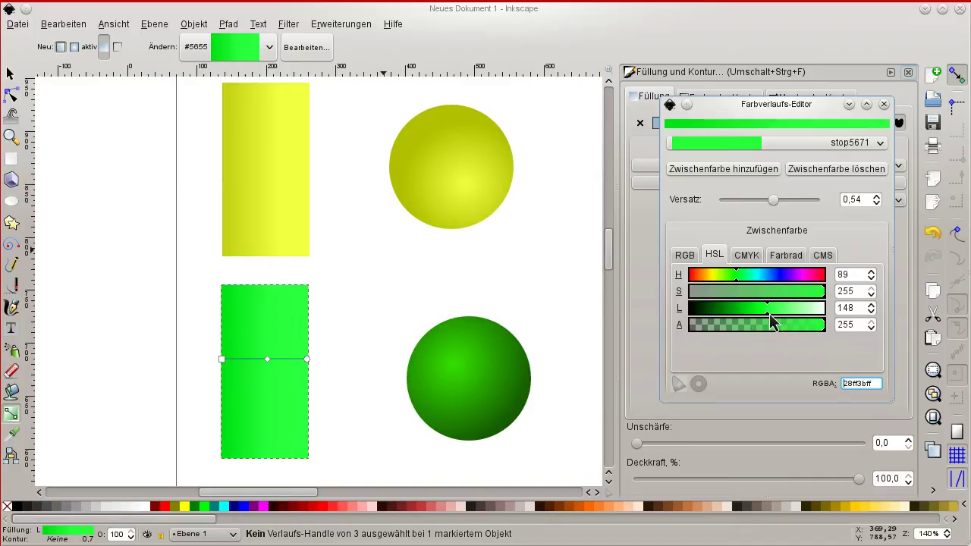
drag(771, 309, 775, 309)
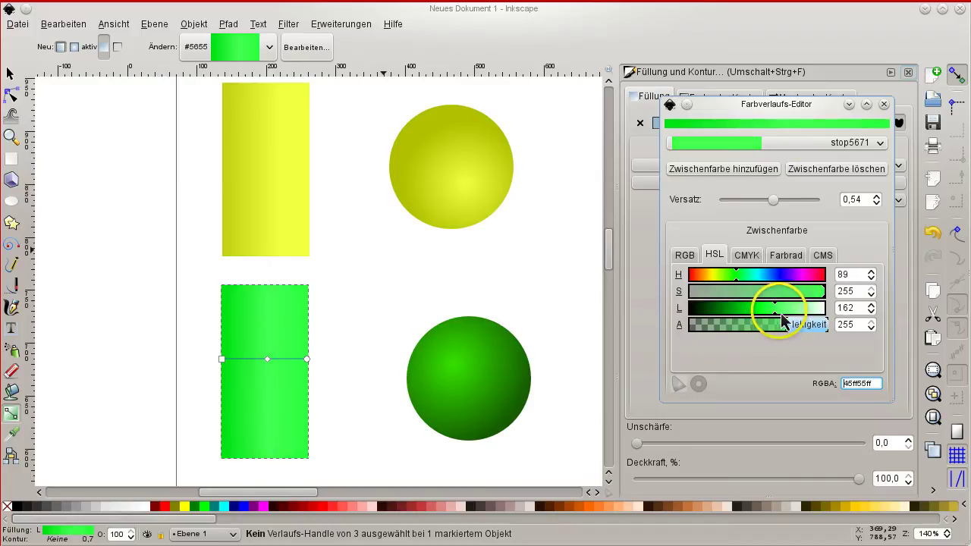
Set end stop stop5659's colour to 00e114ff, matching the start stop
click(770, 145)
click(774, 167)
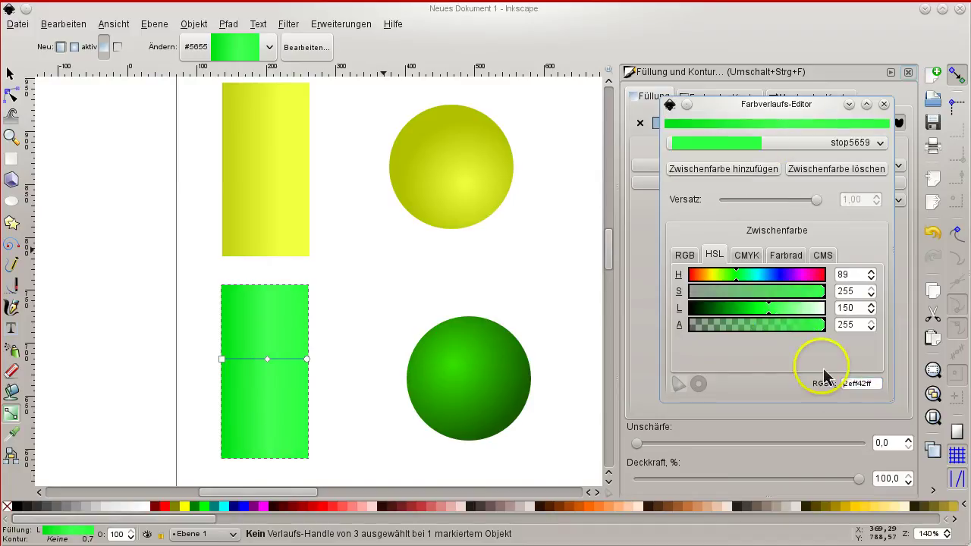
double_click(870, 387)
text(00e114ff)
key(Return)
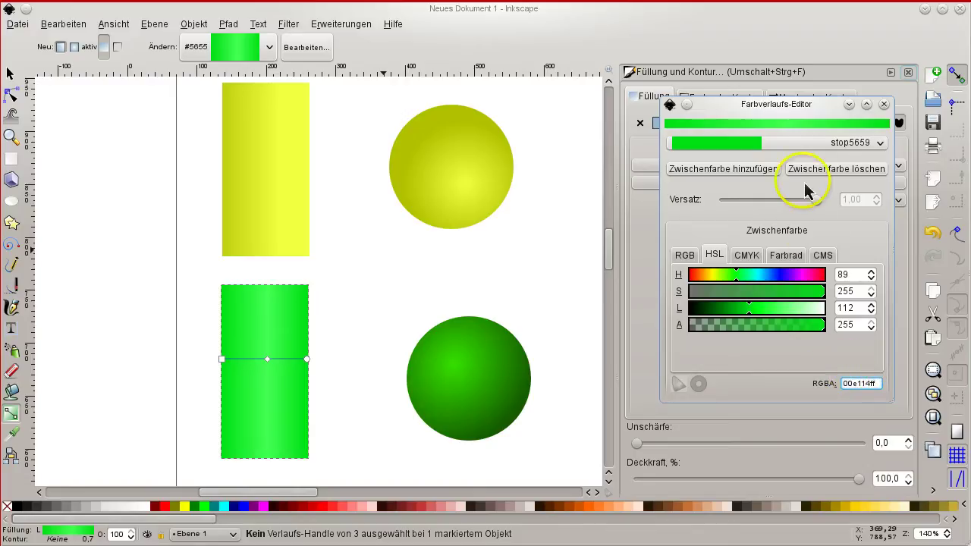
click(797, 141)
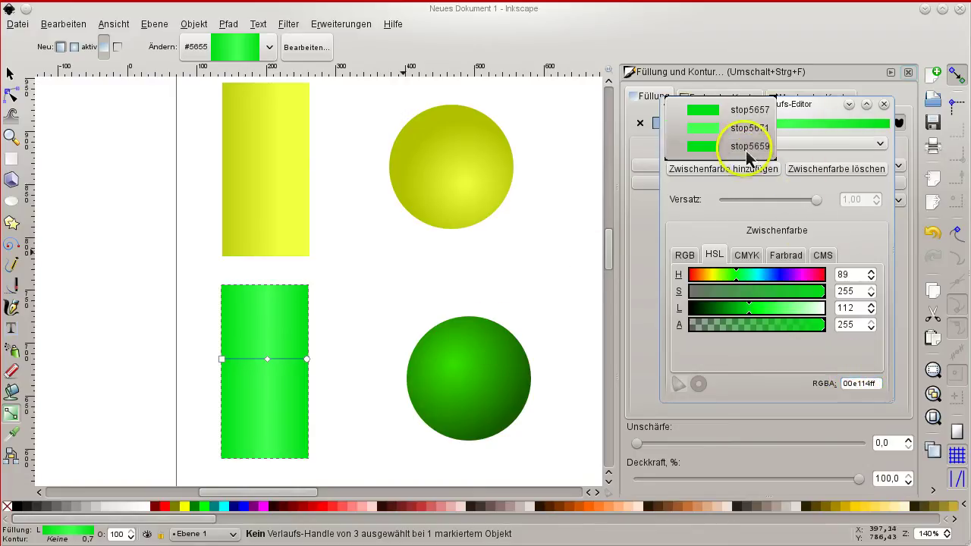
click(740, 128)
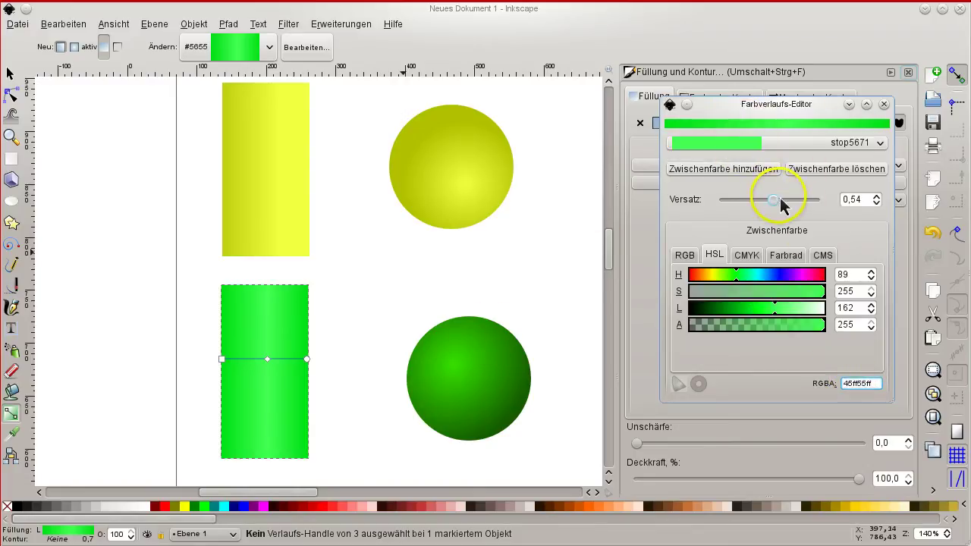
Move stop5671 to offset 0.63 and raise its L to 216, making it b2ffb8ff
drag(781, 200, 786, 201)
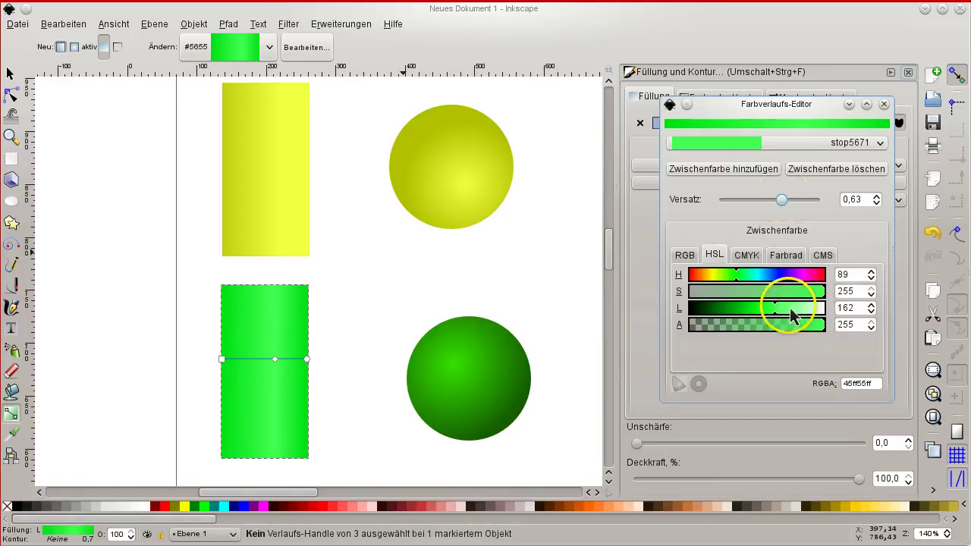
drag(790, 308, 794, 309)
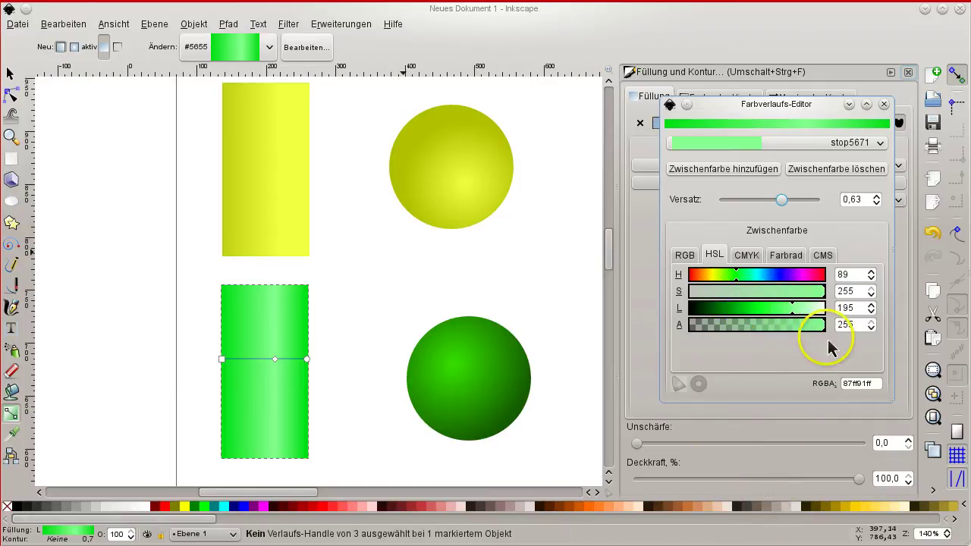
click(805, 308)
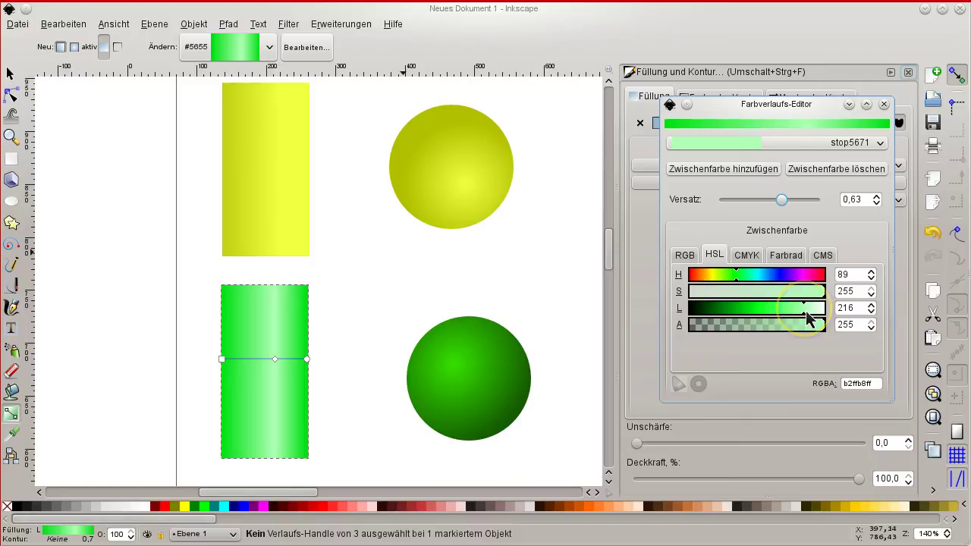
Click around the canvas near the rectangle to check the highlight stripe
click(623, 363)
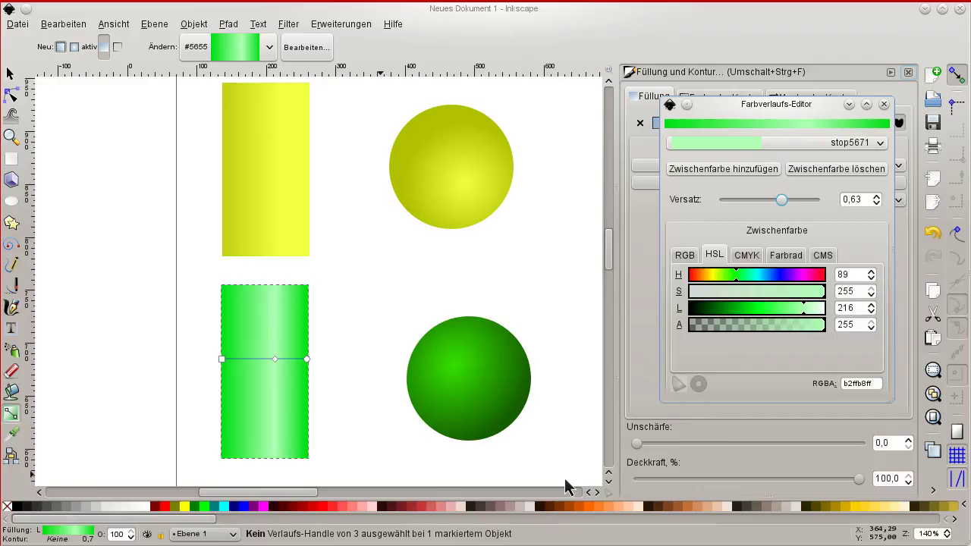
click(536, 461)
click(535, 431)
click(483, 378)
click(484, 377)
click(458, 342)
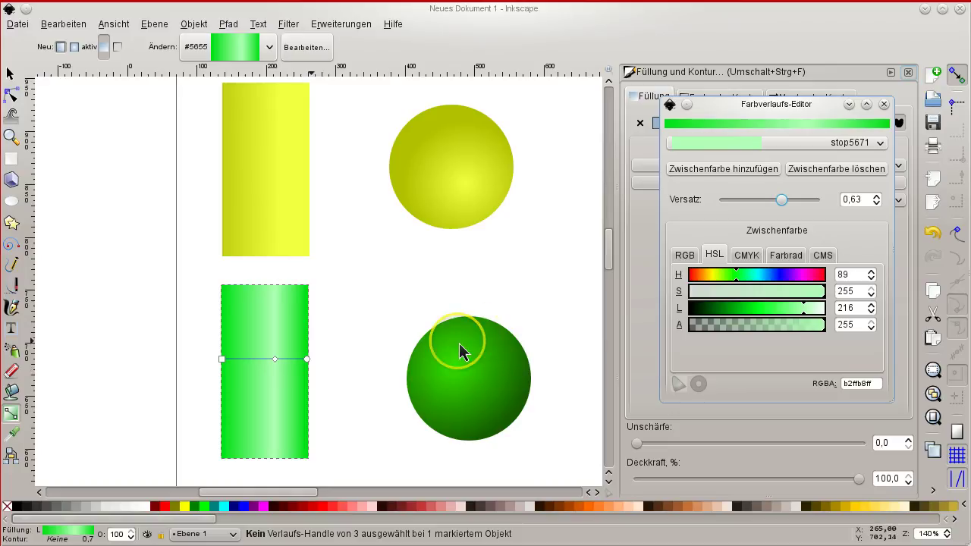